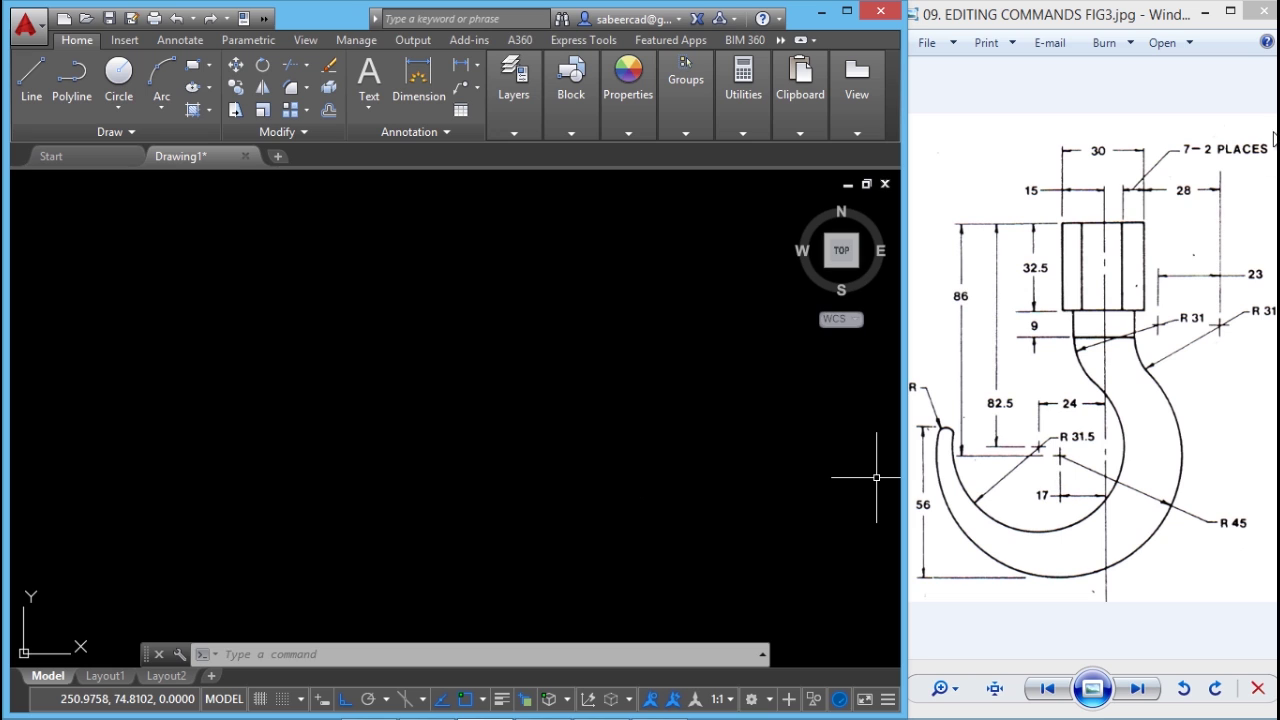
- Set the model space limits from 0,0 to 200,200 and zoom to show the entire drawing area
click(271, 657)
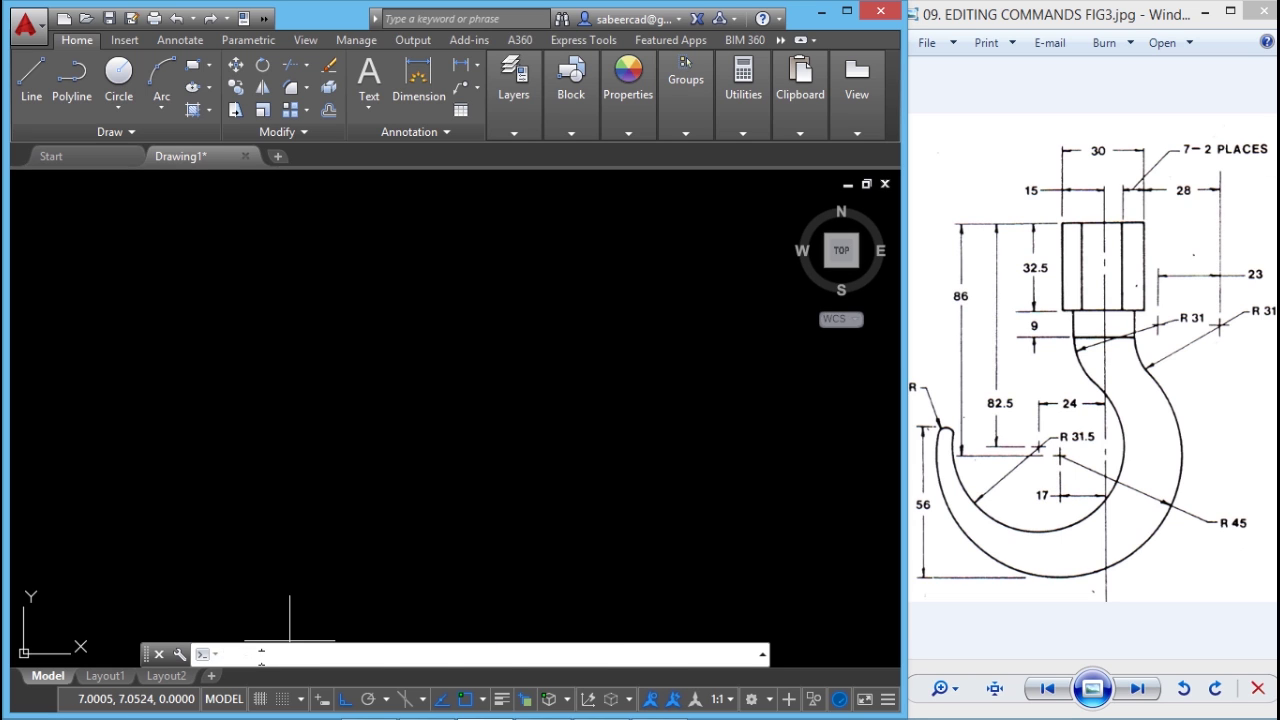
text(limits)
key(Return)
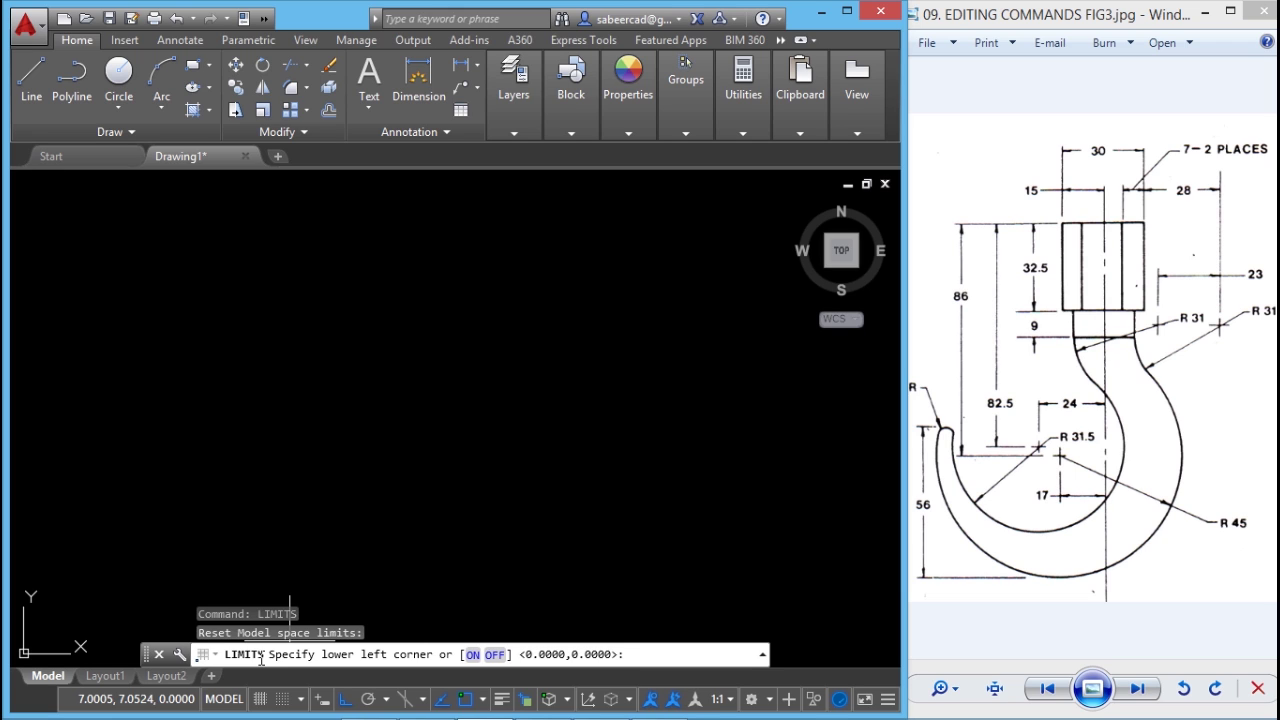
key(Return)
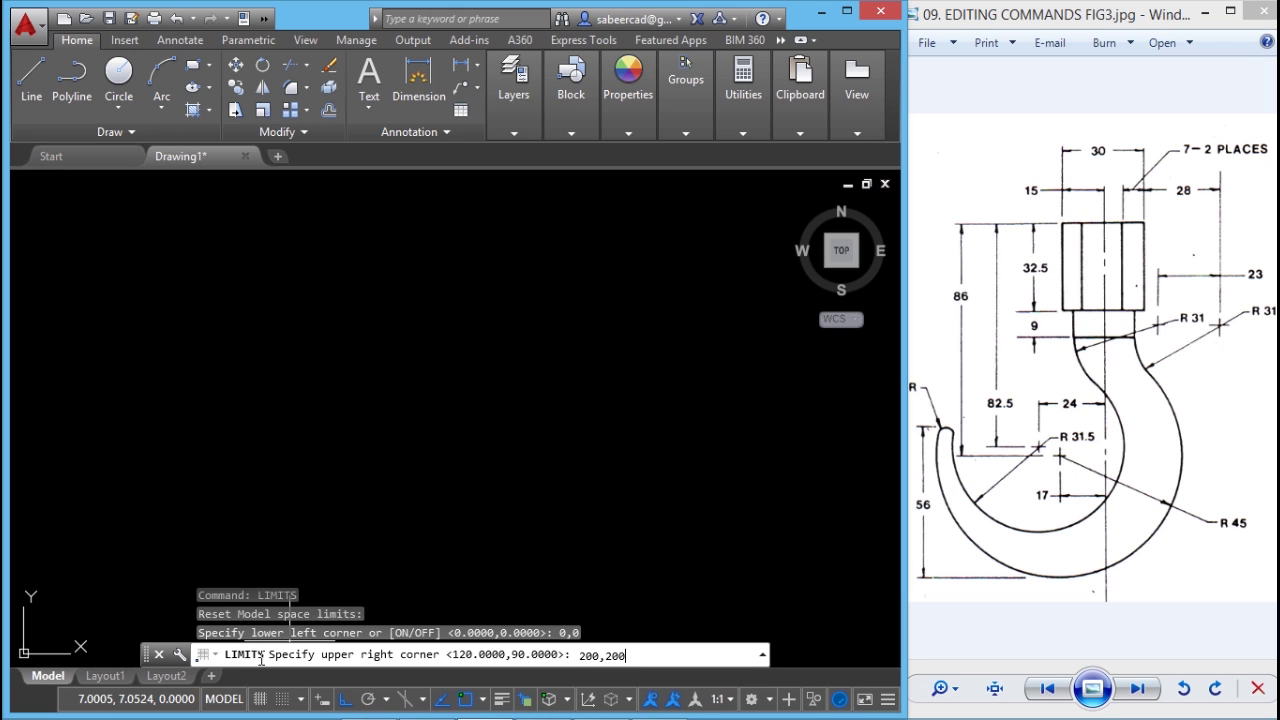
key(Return)
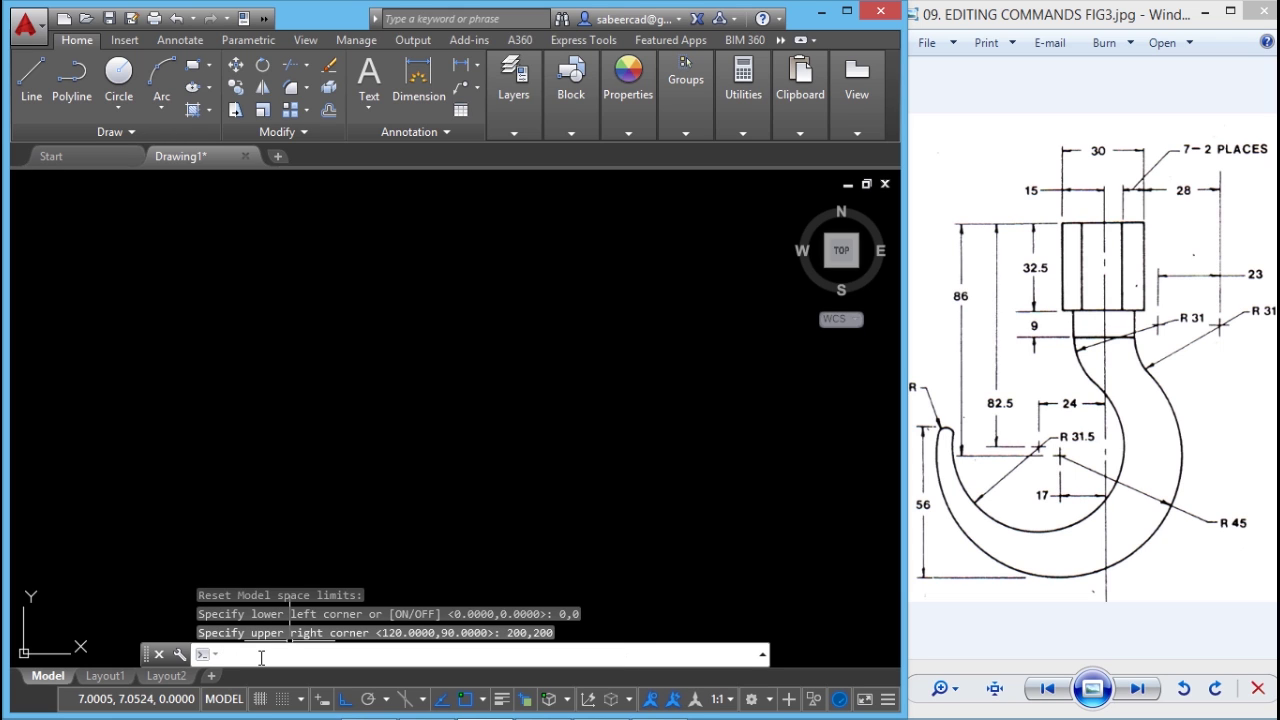
text(z)
key(Return)
text(a)
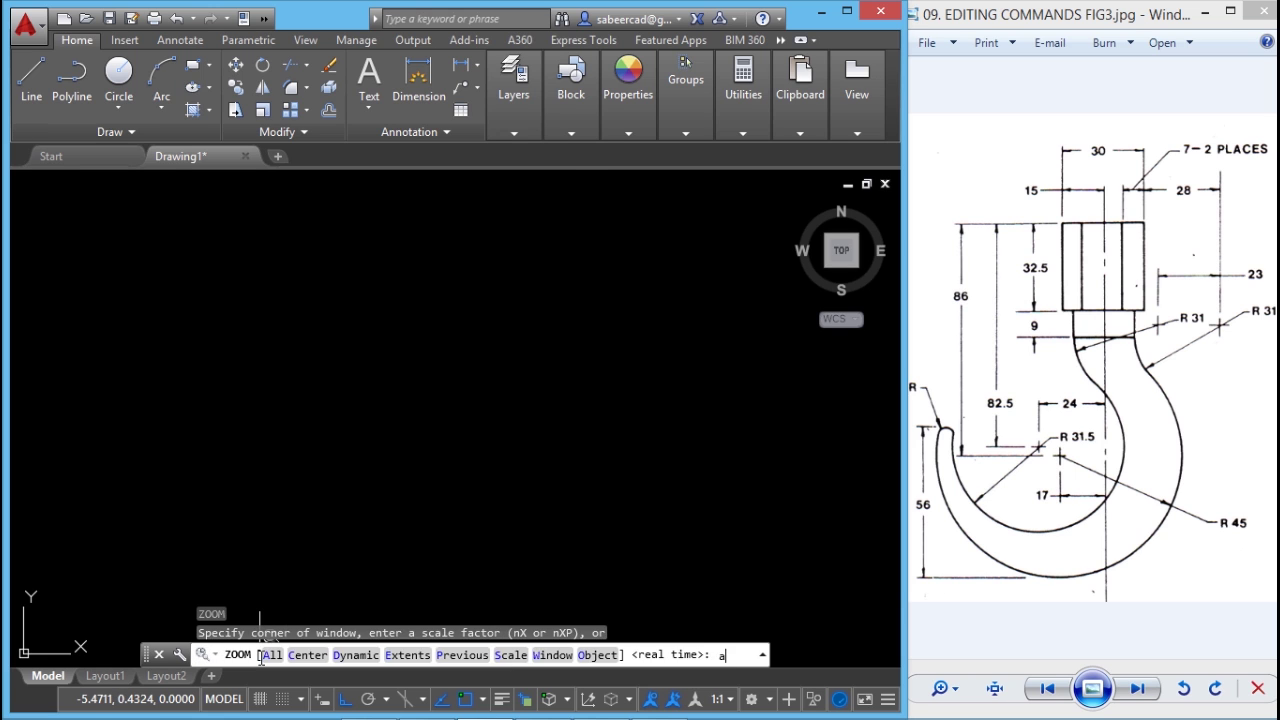
key(Return)
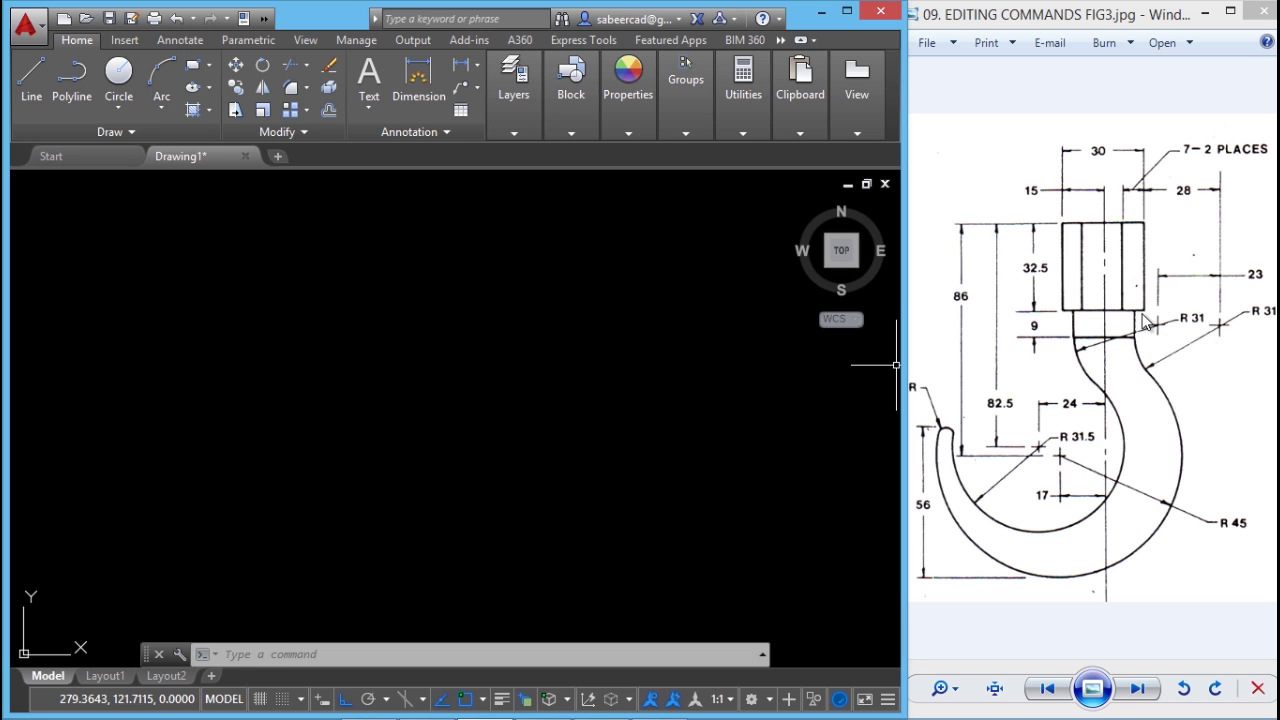
- Draw a closed rectangle from lines, 30 wide and 32.5 high, for the hook's shank head
click(31, 78)
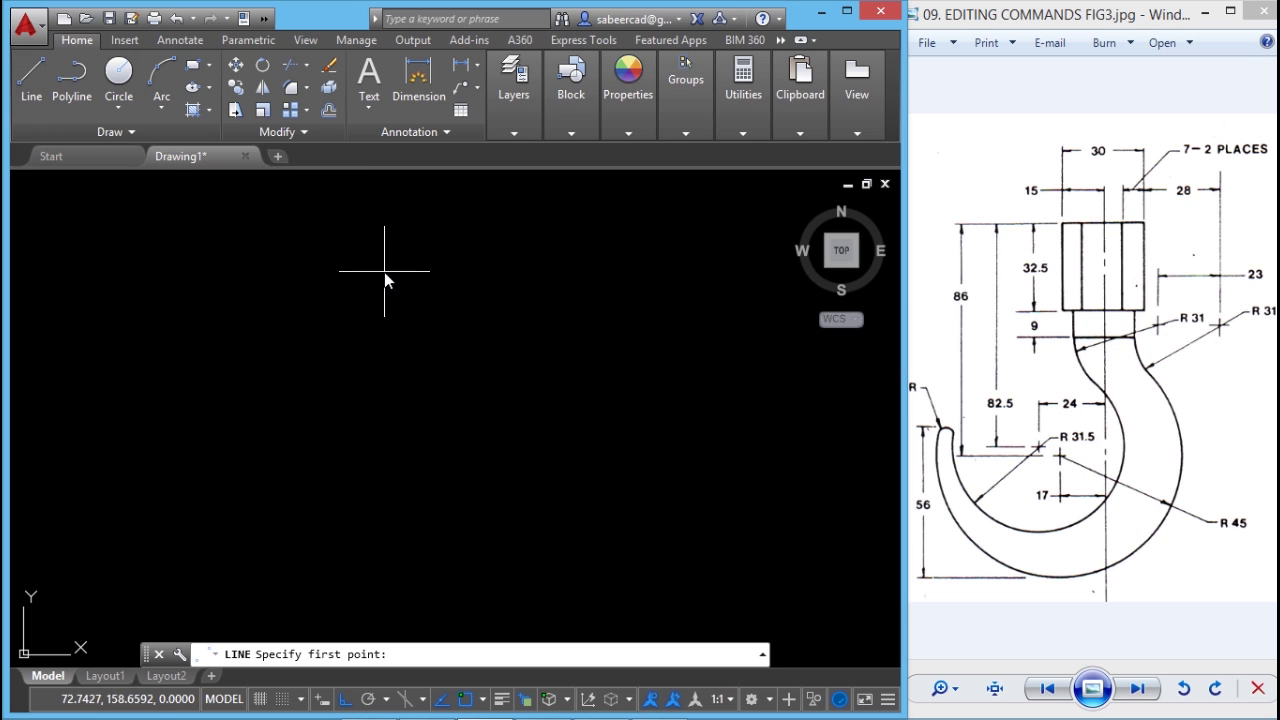
click(314, 210)
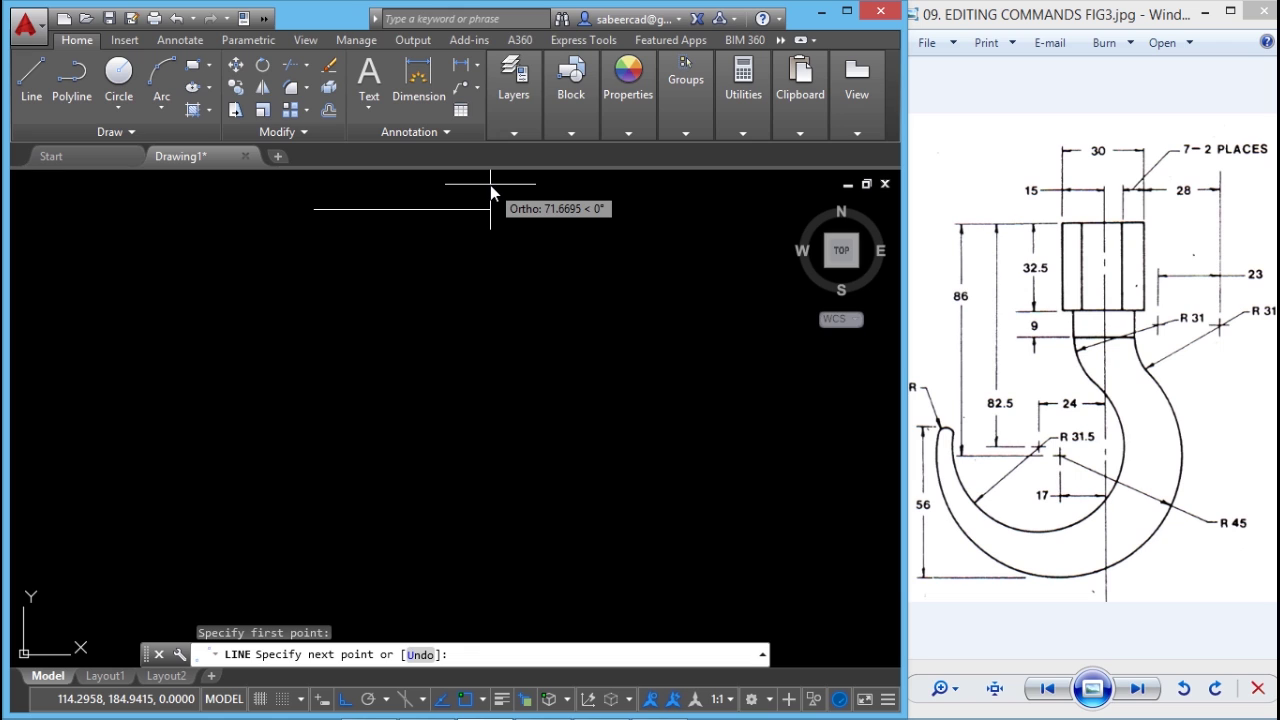
text(30)
key(Return)
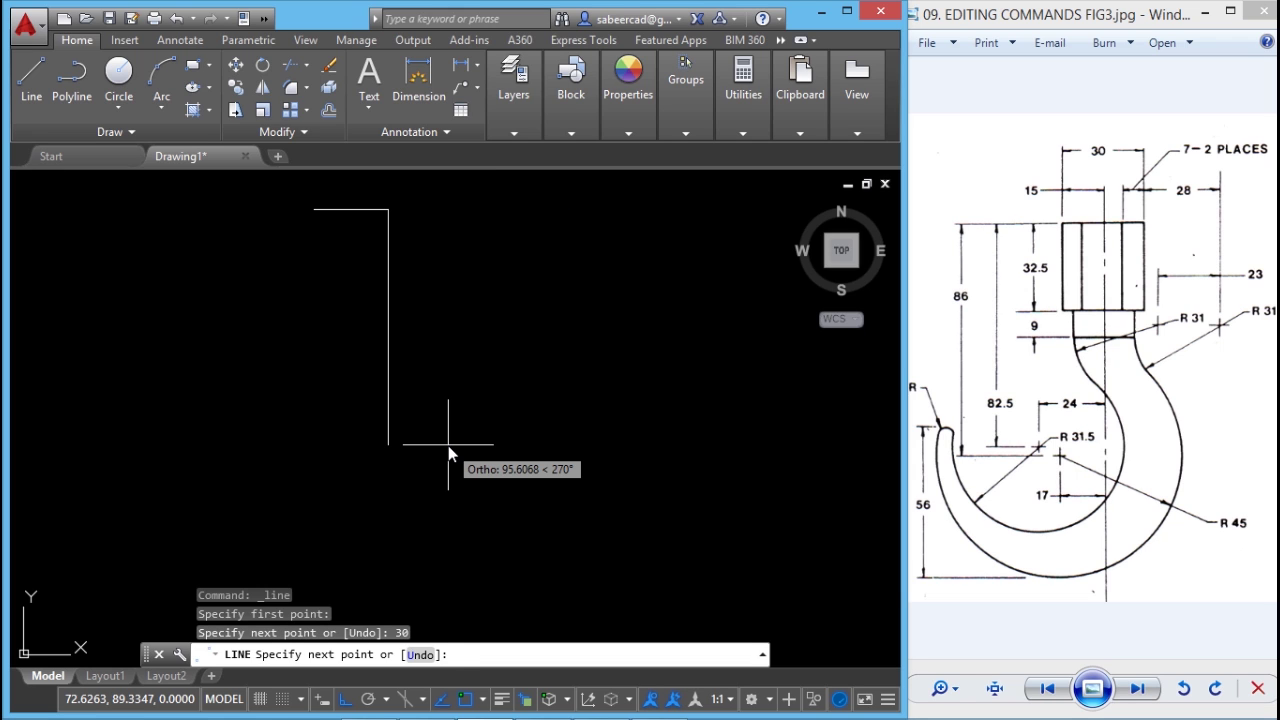
text(32.5)
key(Return)
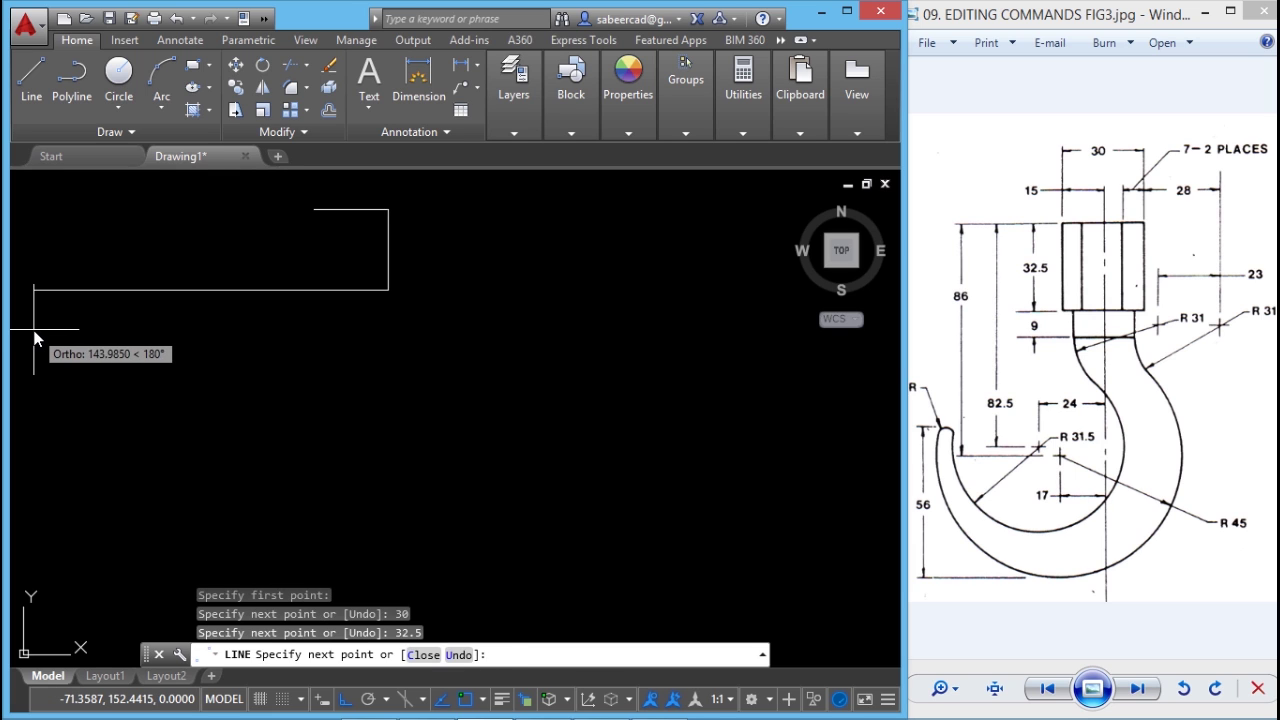
text(30)
key(Return)
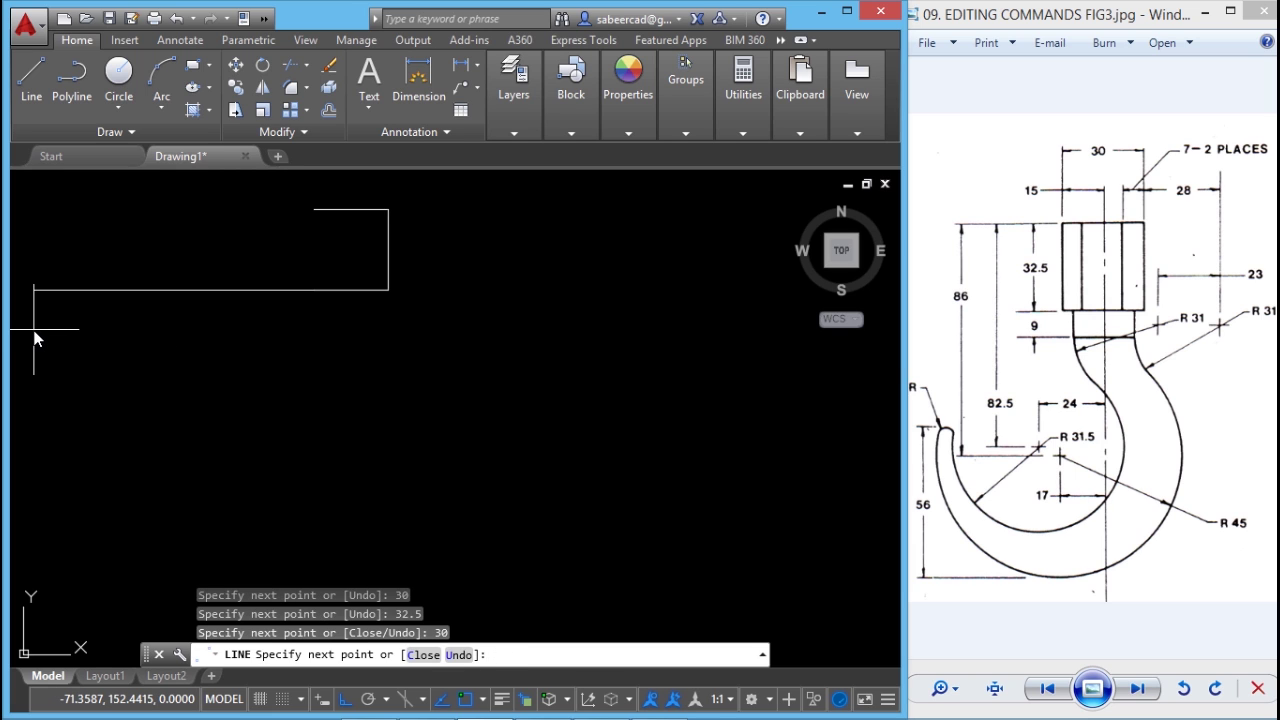
click(423, 655)
middle_drag(330, 265, 399, 255)
scroll(382, 248, up, 2)
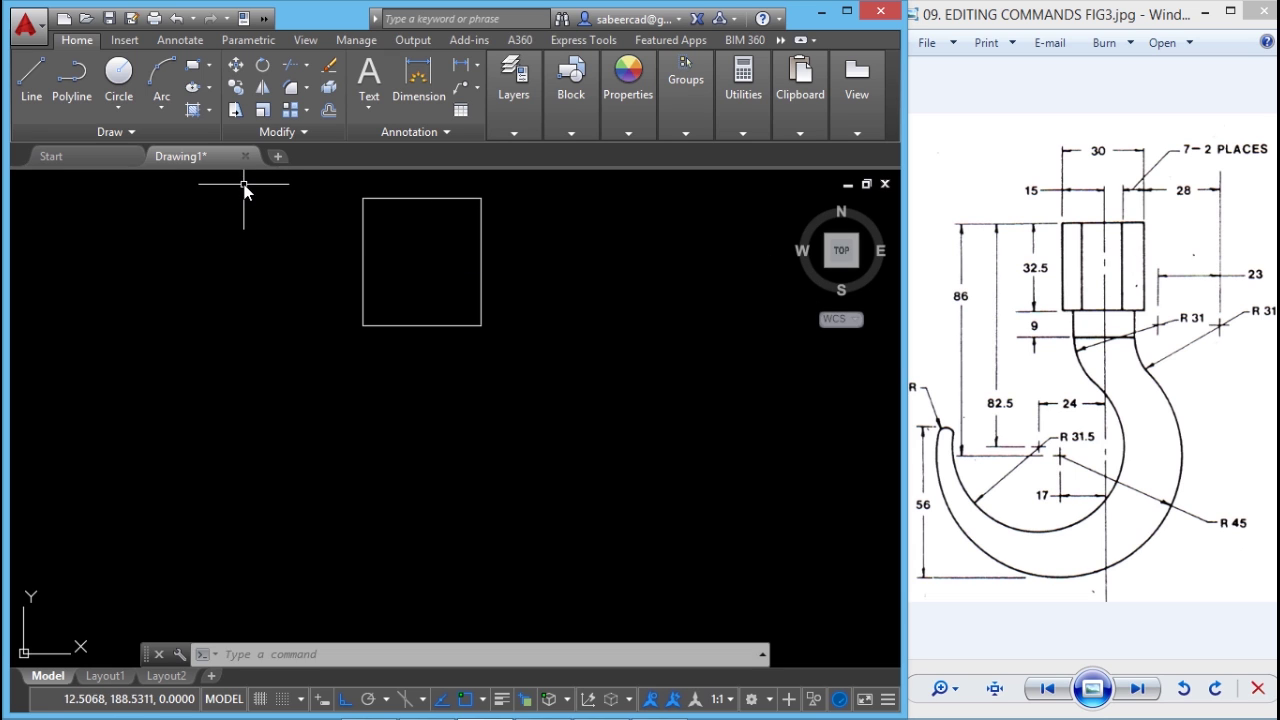
- Offset the rectangle's left and right vertical sides inward by 7
click(328, 109)
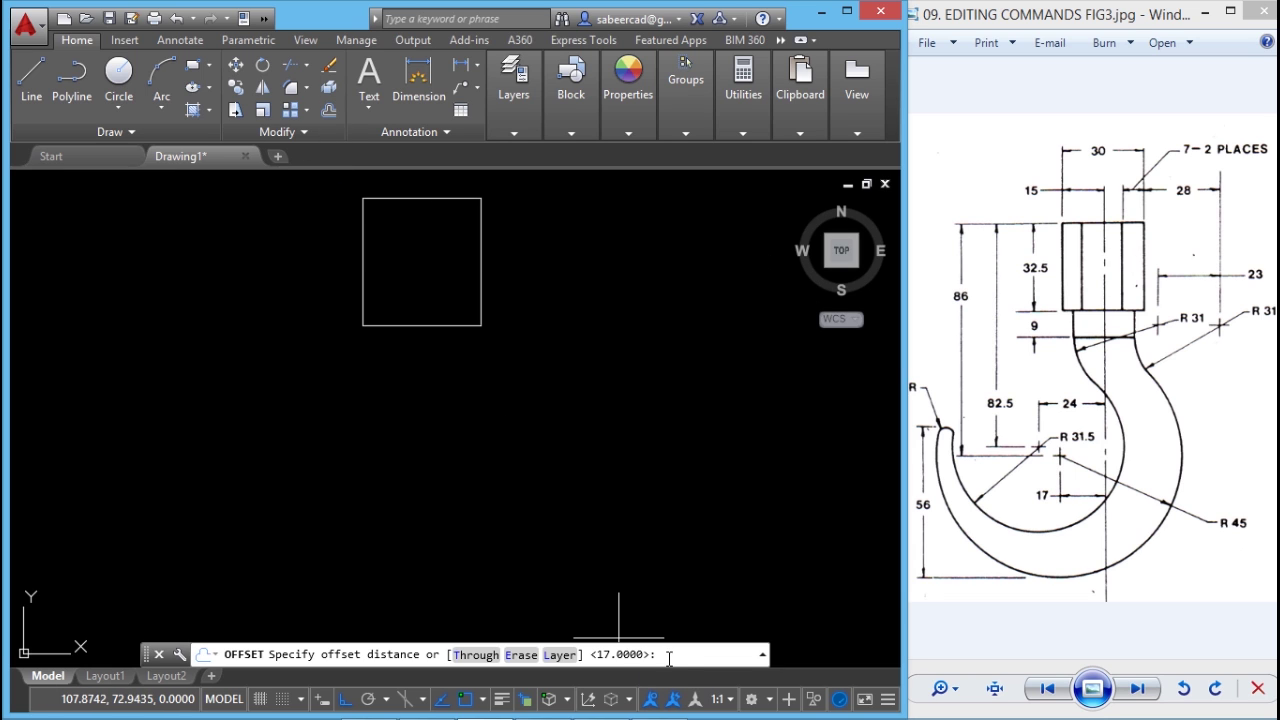
text(7)
key(Return)
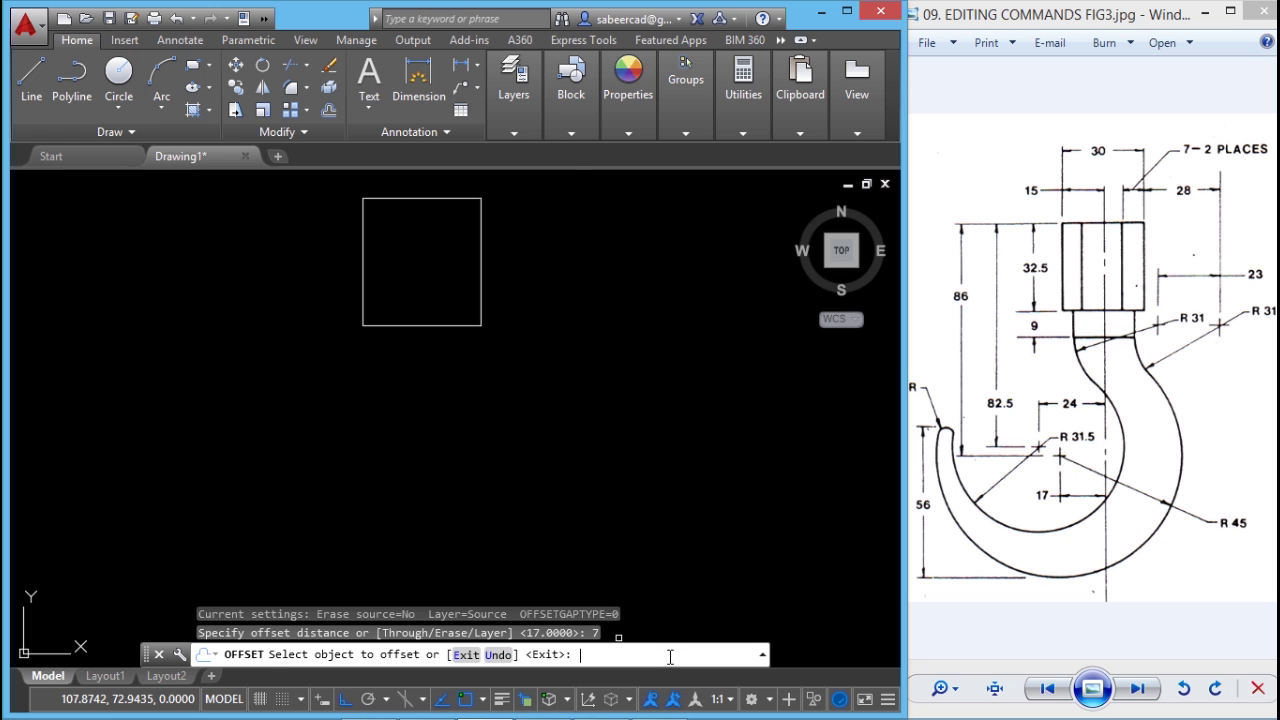
click(363, 285)
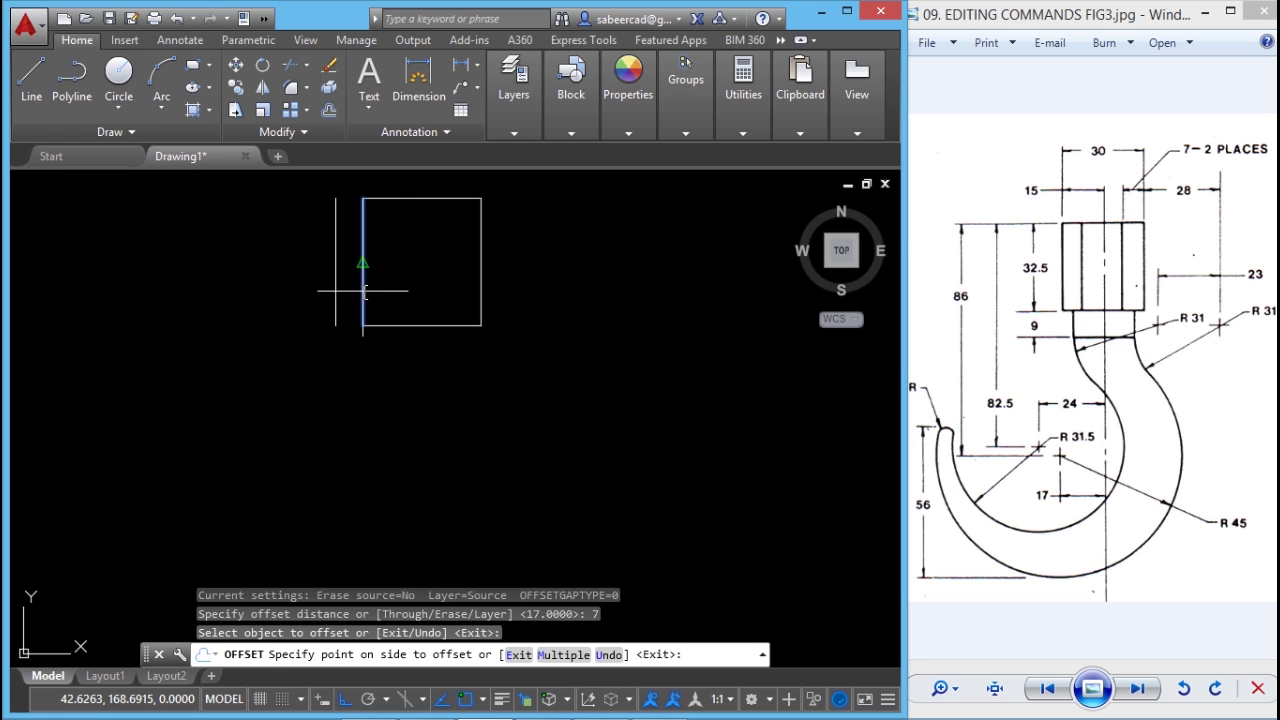
click(399, 270)
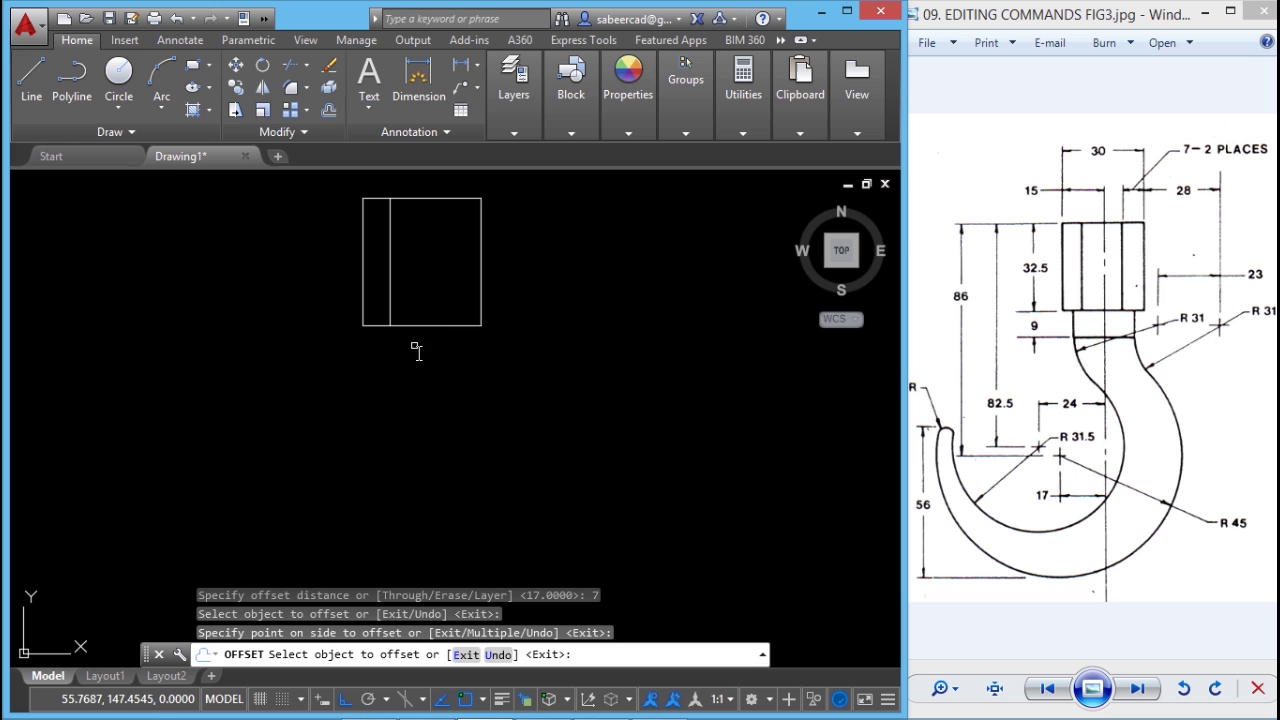
click(480, 294)
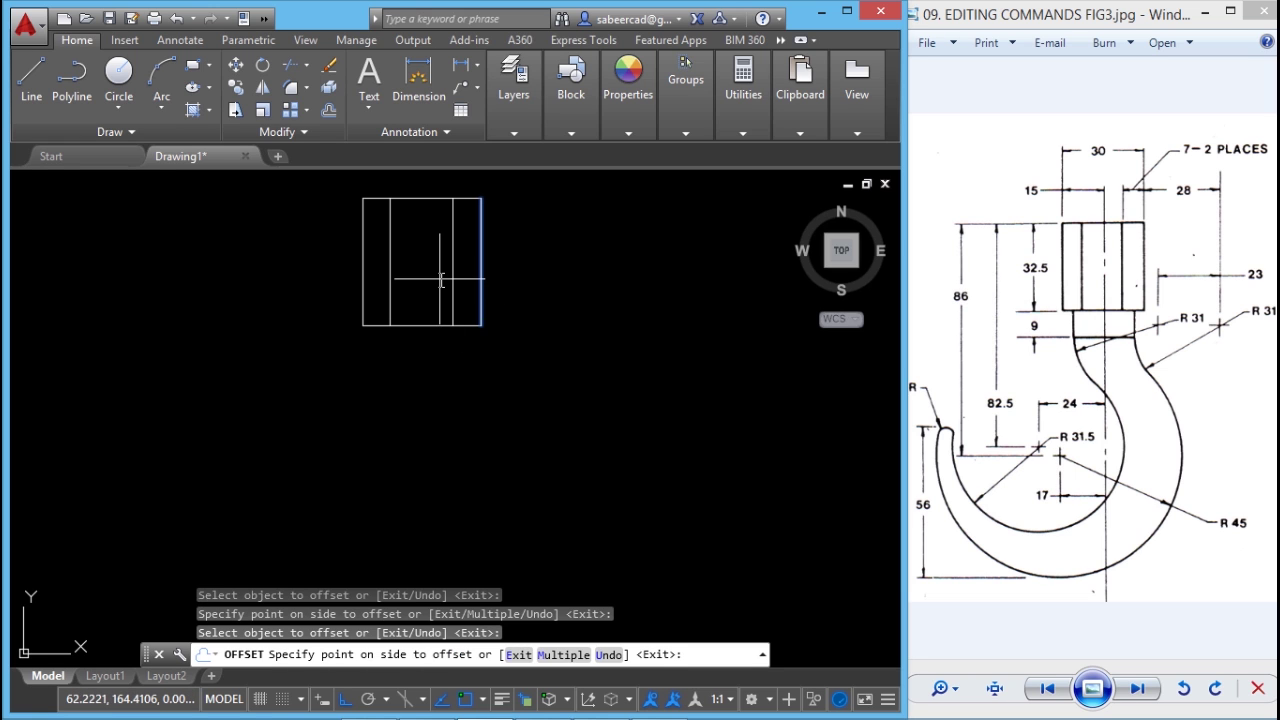
click(443, 280)
key(Return)
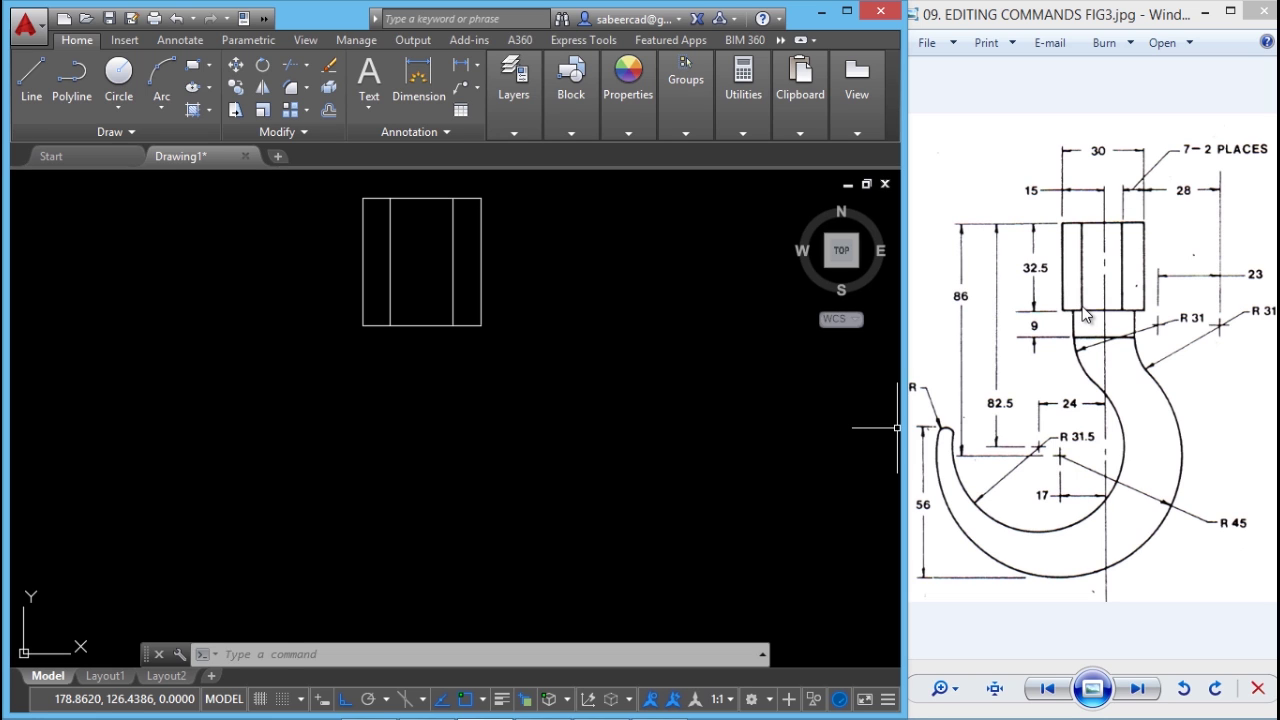
- Draw a short line along the bottom edge from the rectangle's lower-left corner to the left inner vertical line's end
click(432, 326)
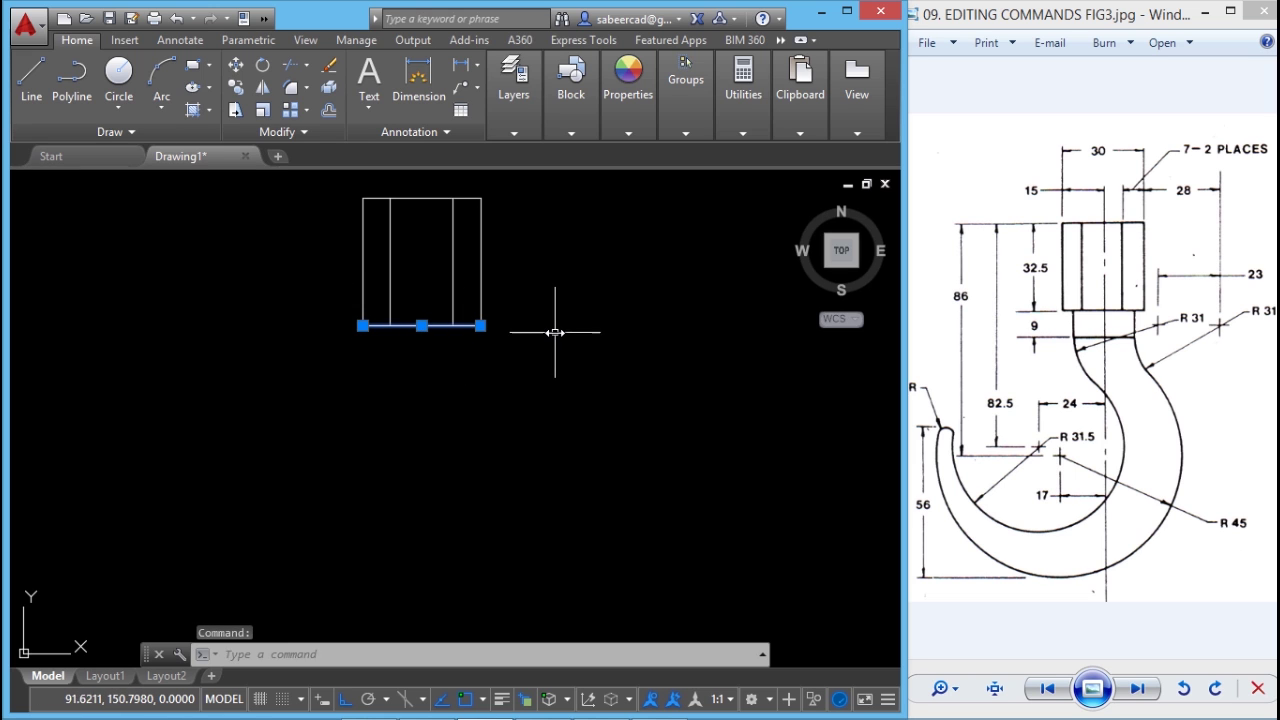
key(Escape)
click(31, 78)
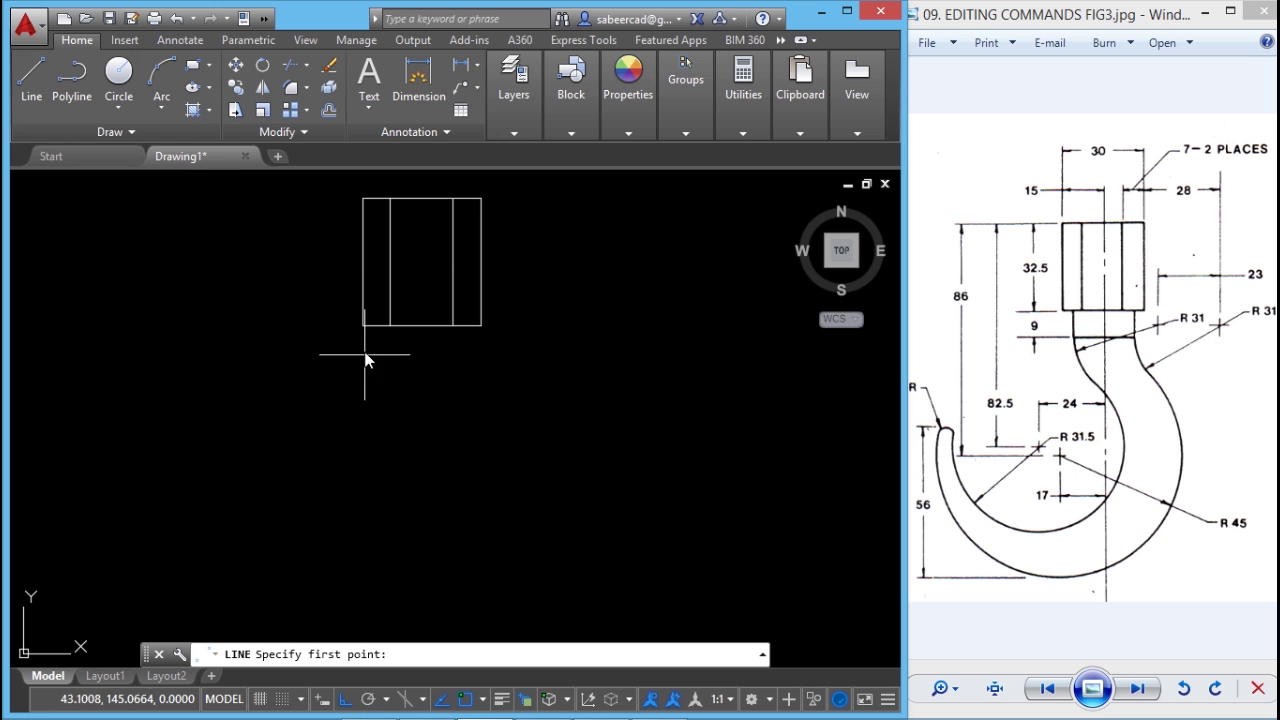
click(362, 325)
scroll(357, 326, up, 4)
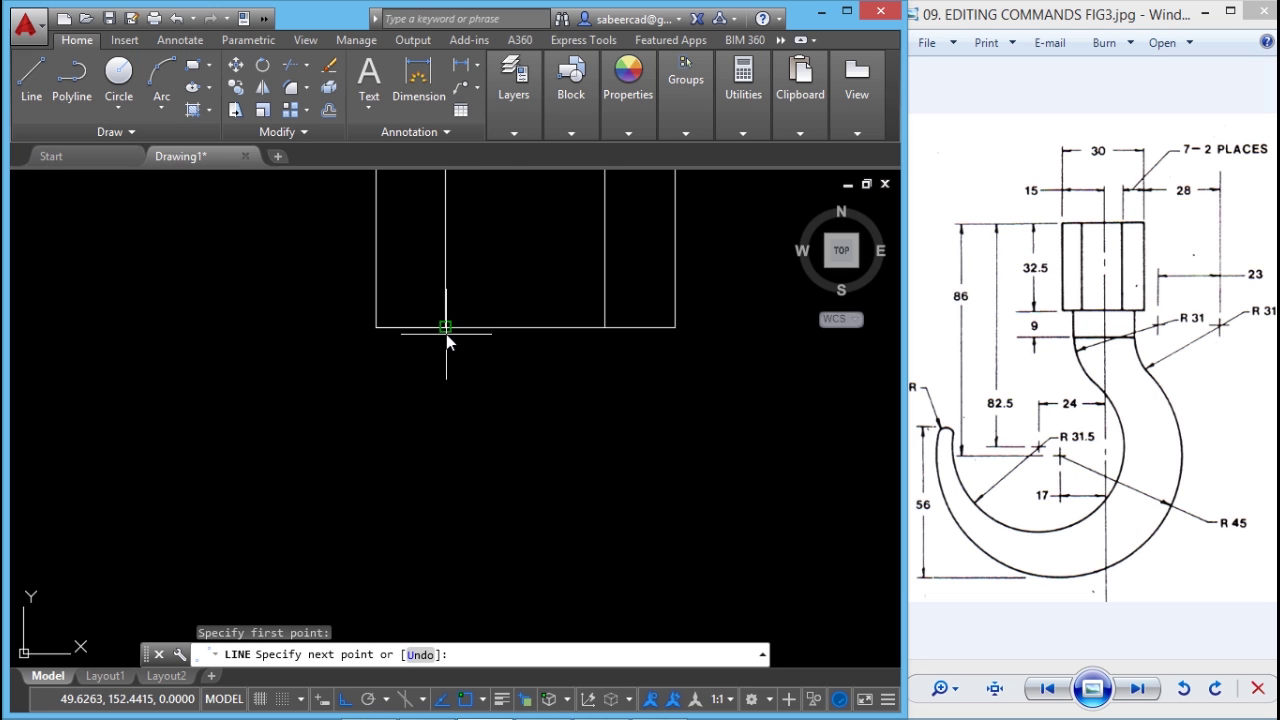
click(472, 436)
click(471, 437)
key(Return)
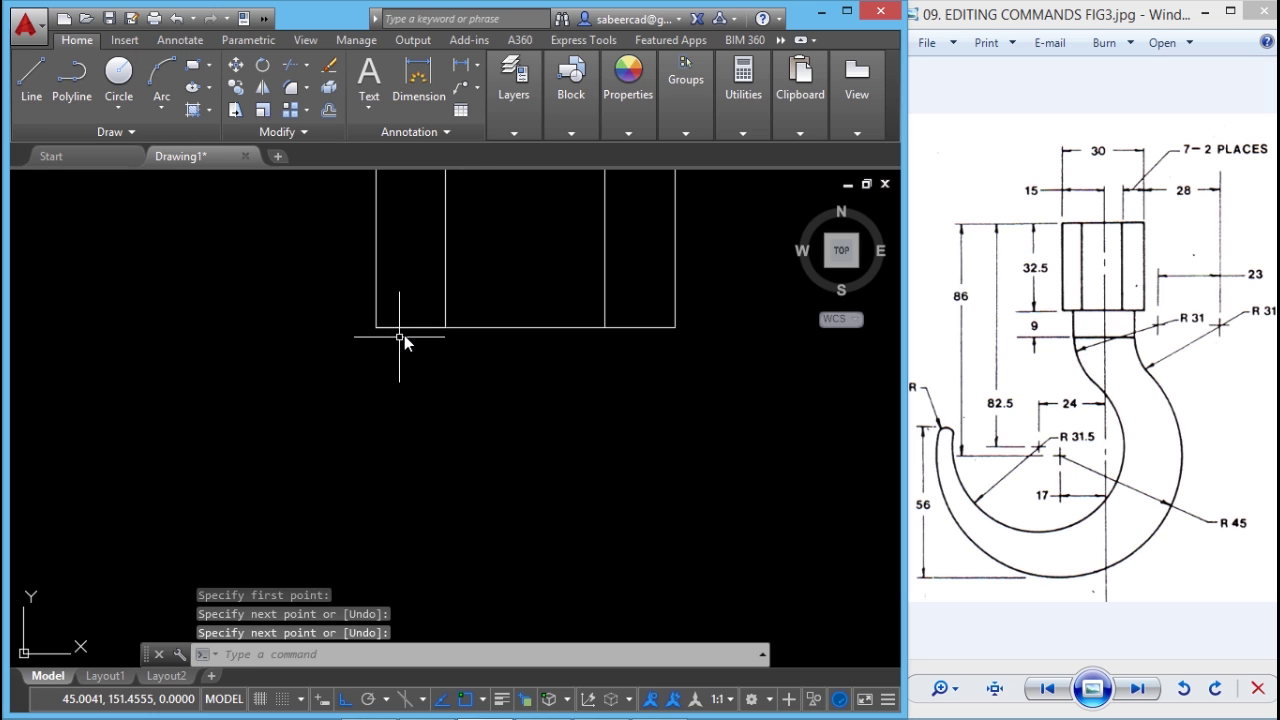
- Draw a short line along the bottom edge from the right inner vertical line's end to the lower-right corner
key(Return)
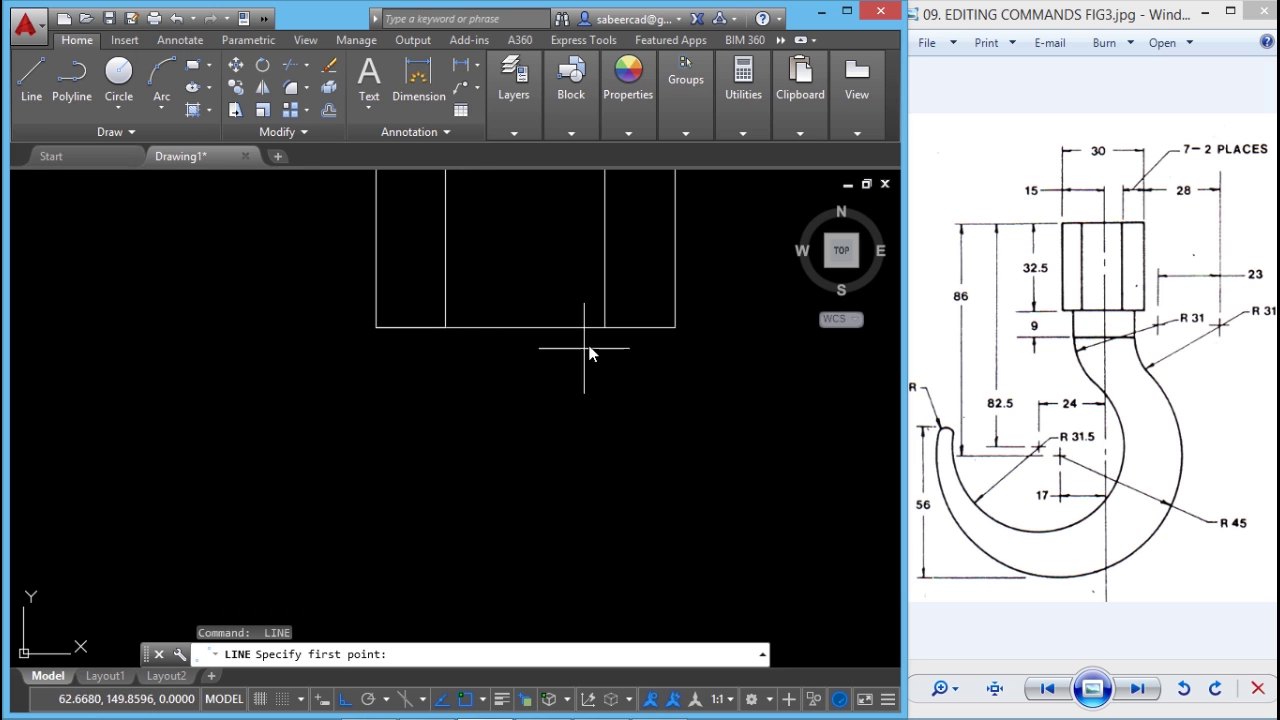
click(604, 327)
click(669, 330)
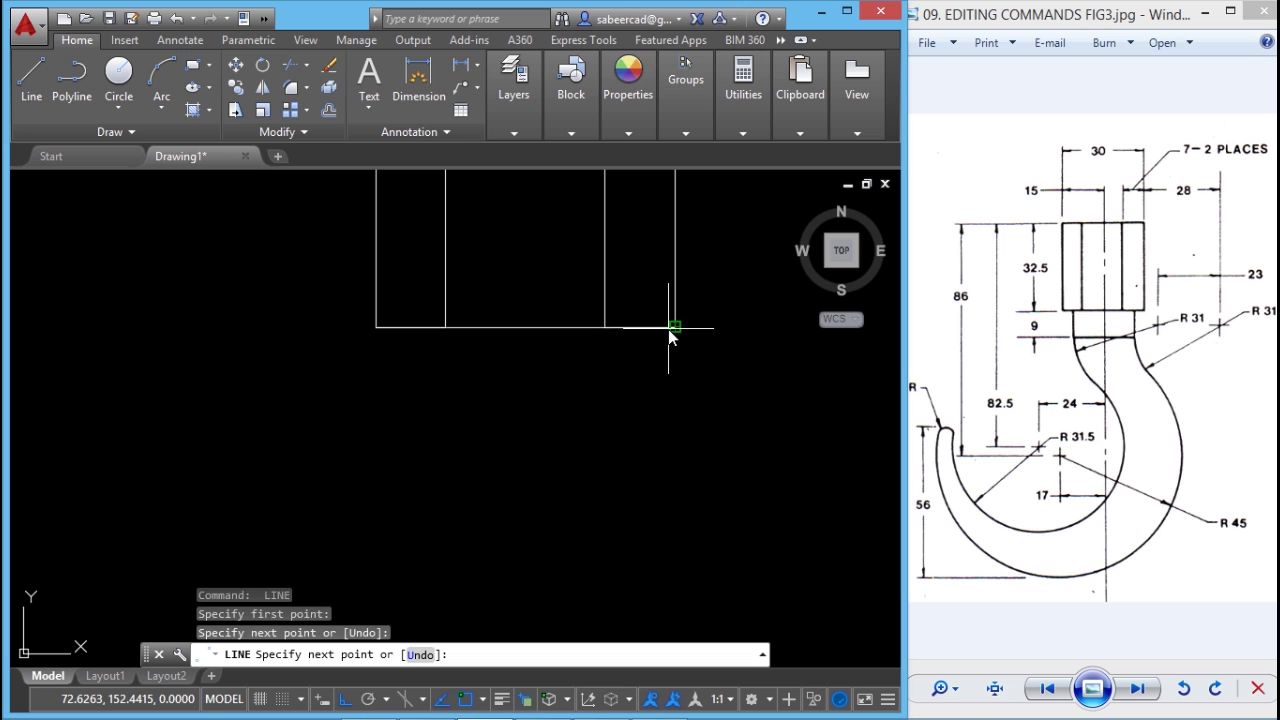
key(Return)
key(Escape)
- Draw a vertical line 9 long downward from the midpoint of the left short bottom segment
right_click(472, 375)
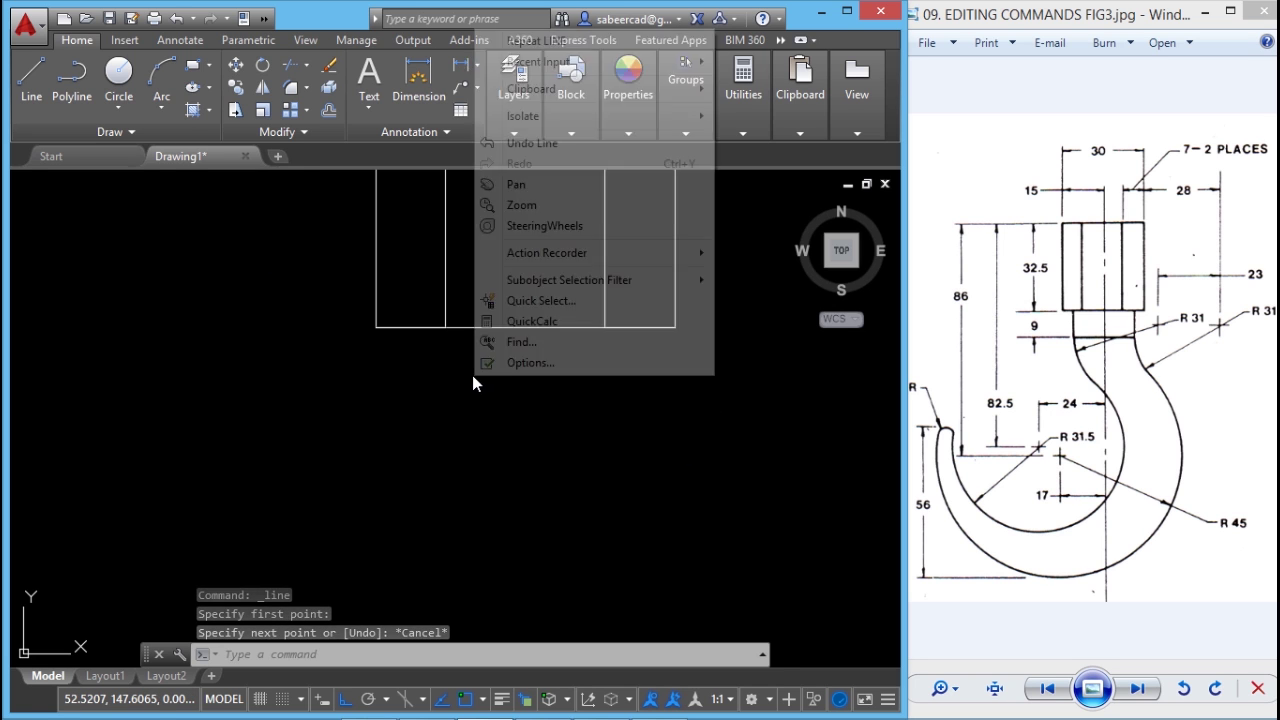
click(538, 41)
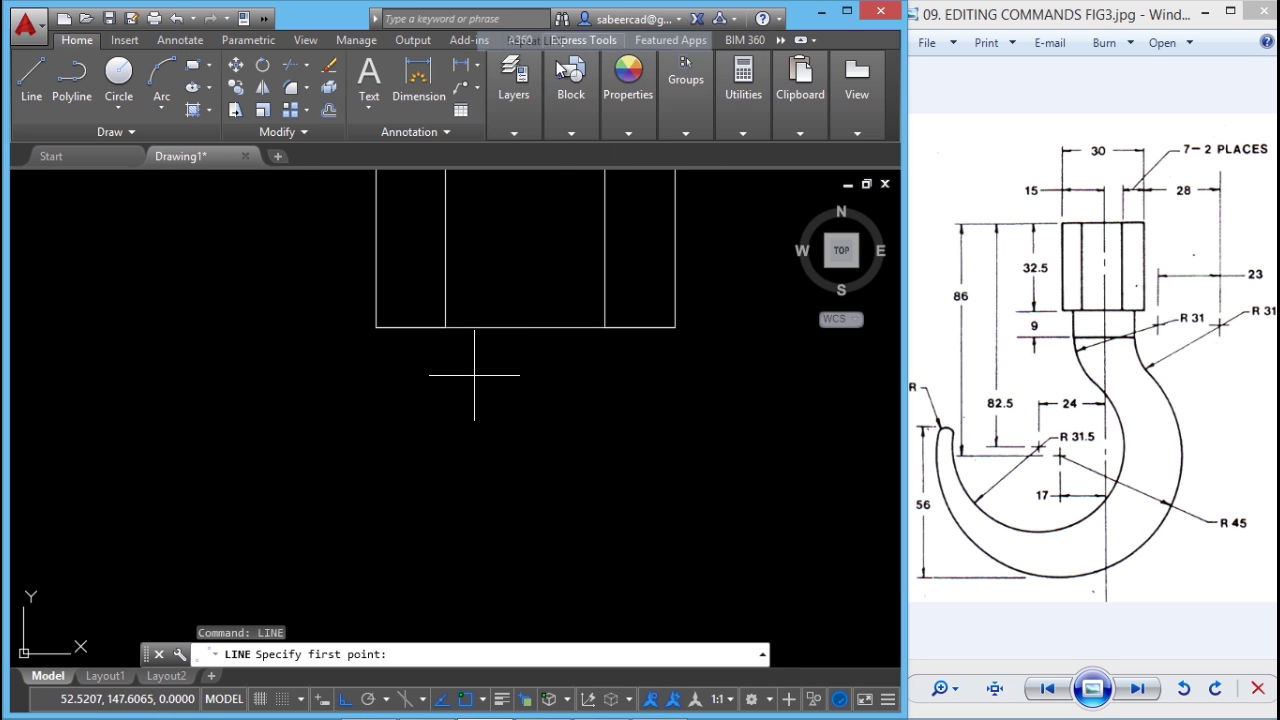
click(418, 334)
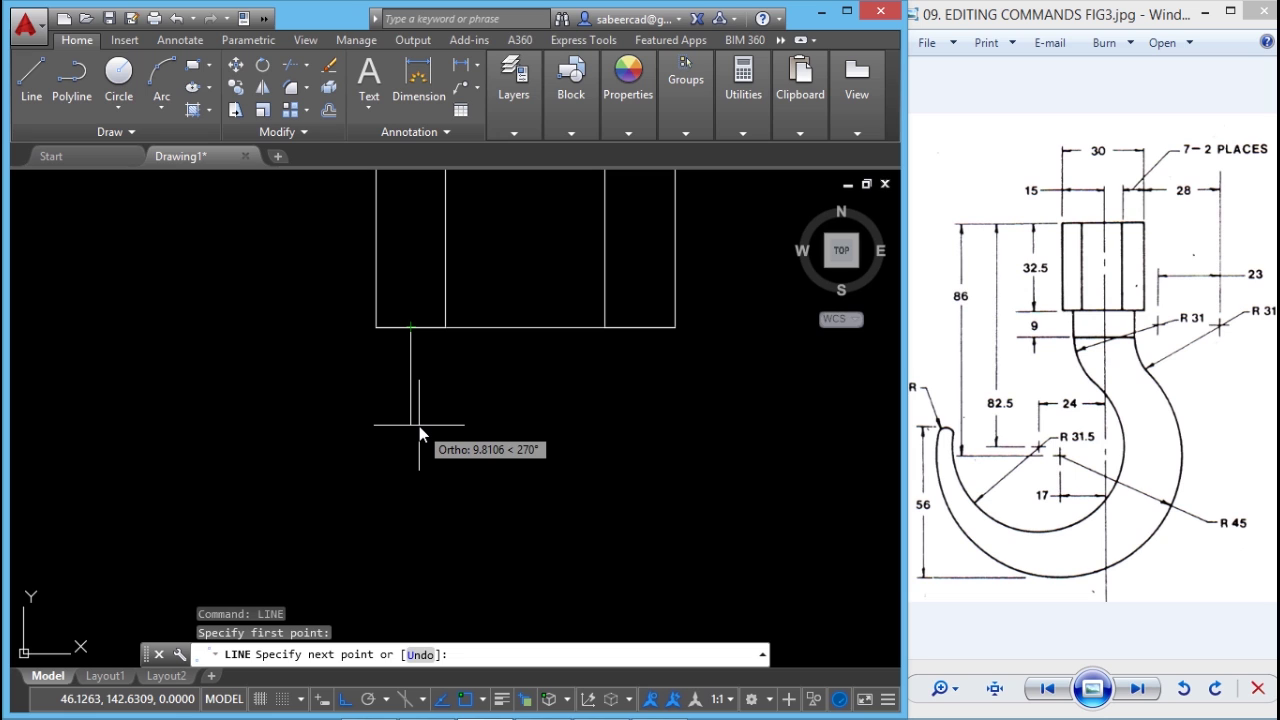
text(9)
key(Return)
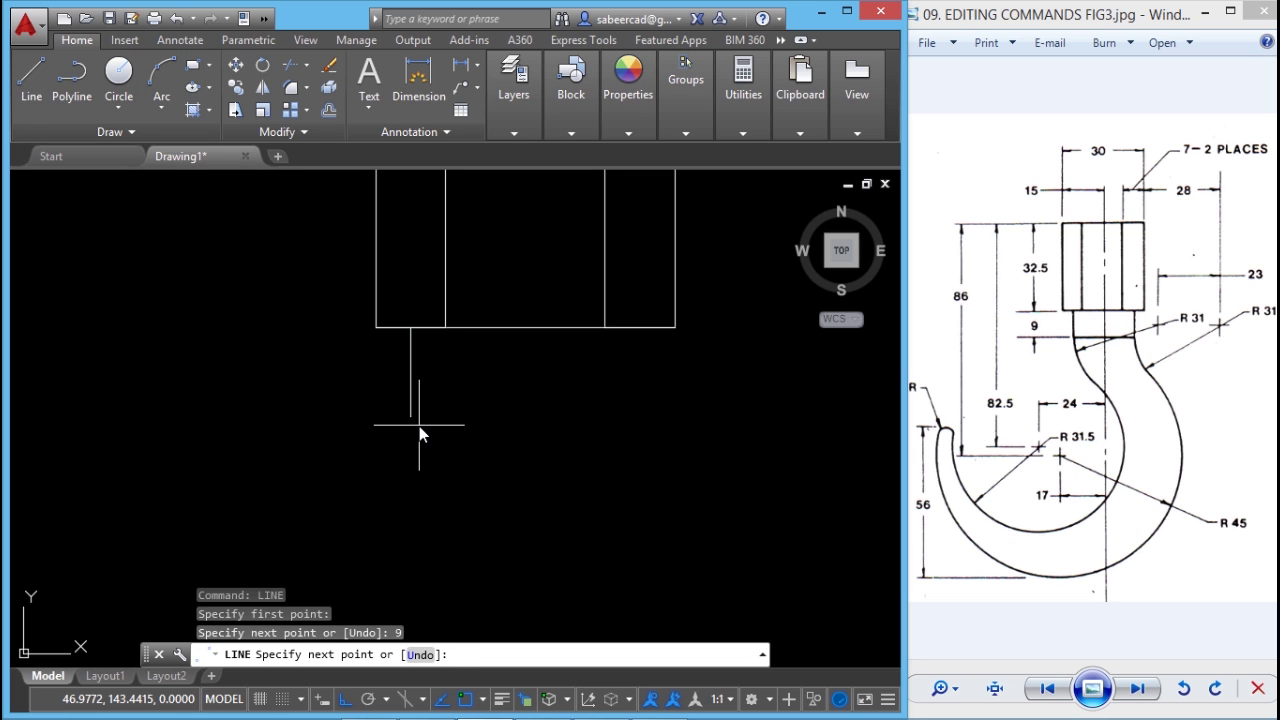
key(Return)
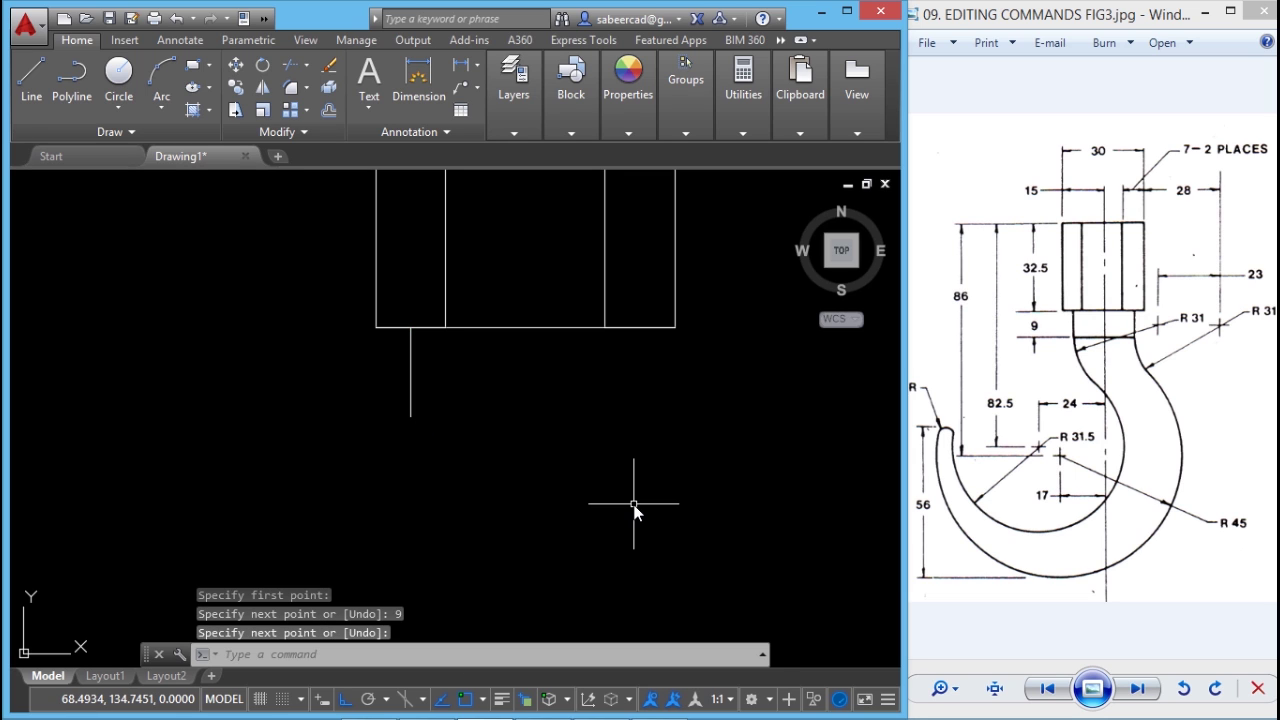
key(Escape)
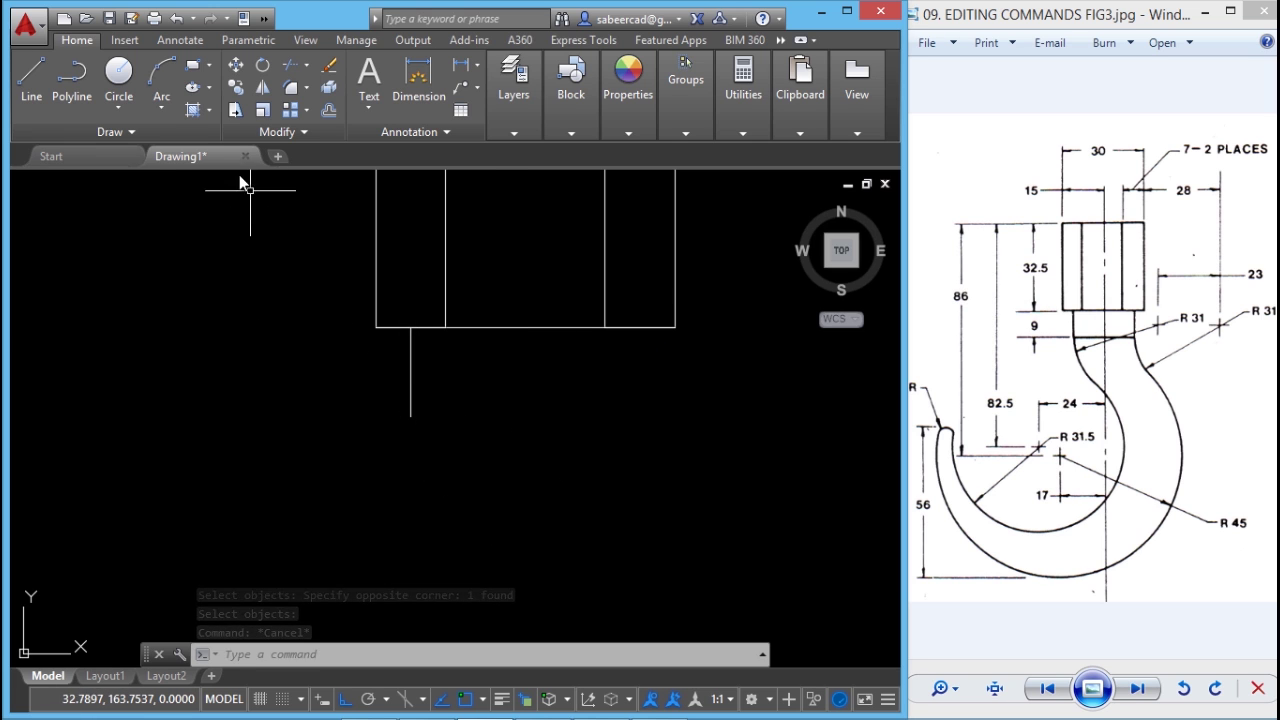
- Copy the 9-long vertical line from its top end to the midpoint of the right short bottom segment
click(238, 87)
click(410, 371)
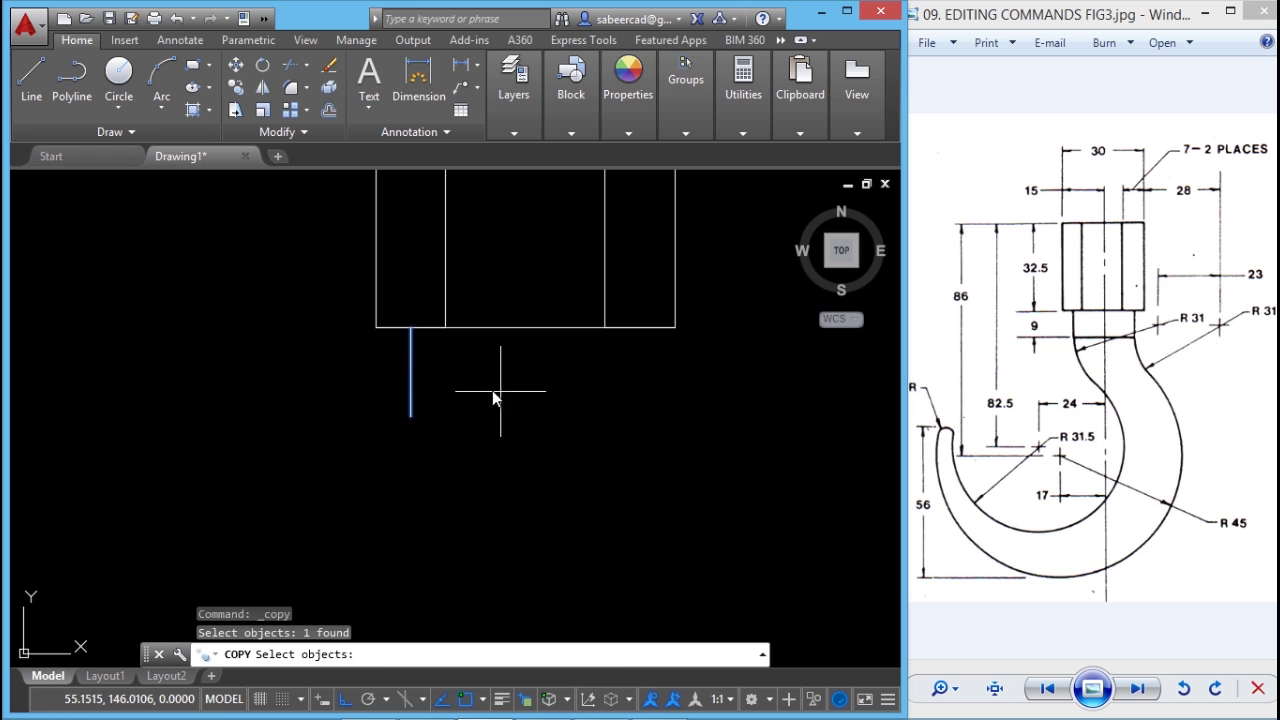
key(Return)
click(410, 327)
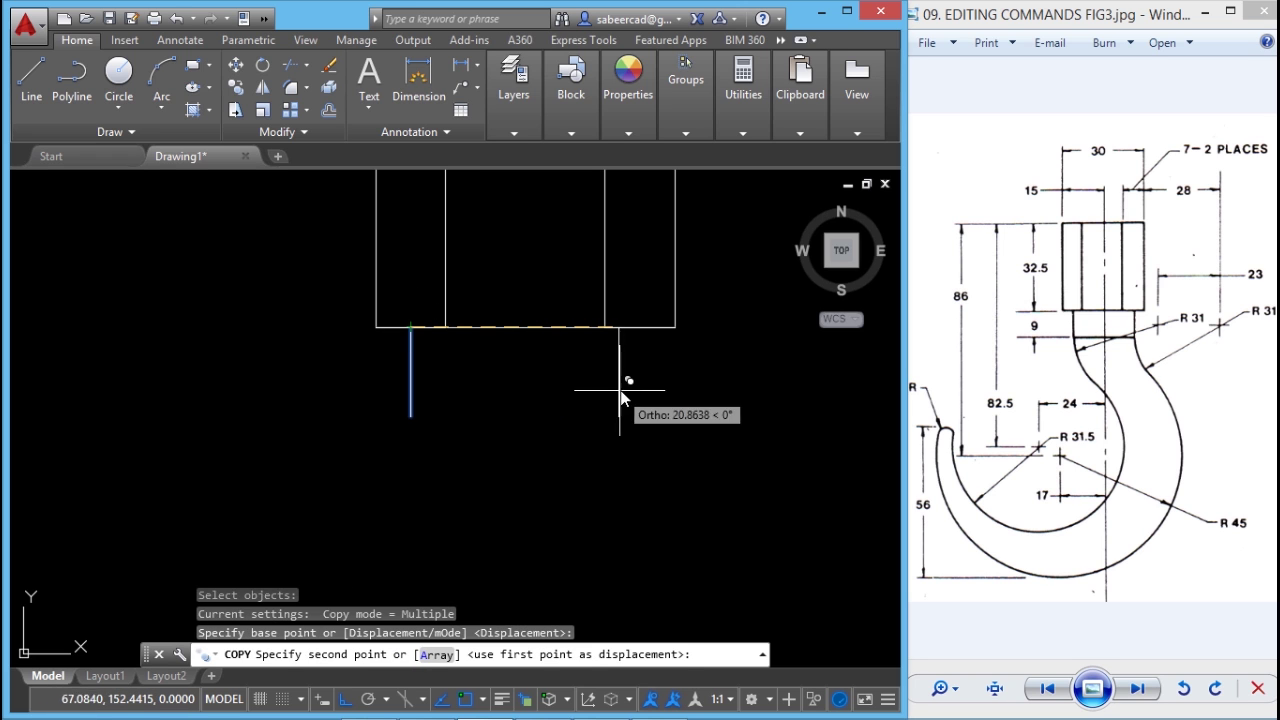
click(640, 327)
key(Escape)
- Close the neck below the rectangle with a horizontal line joining the lower ends of the two short verticals
click(31, 80)
click(410, 416)
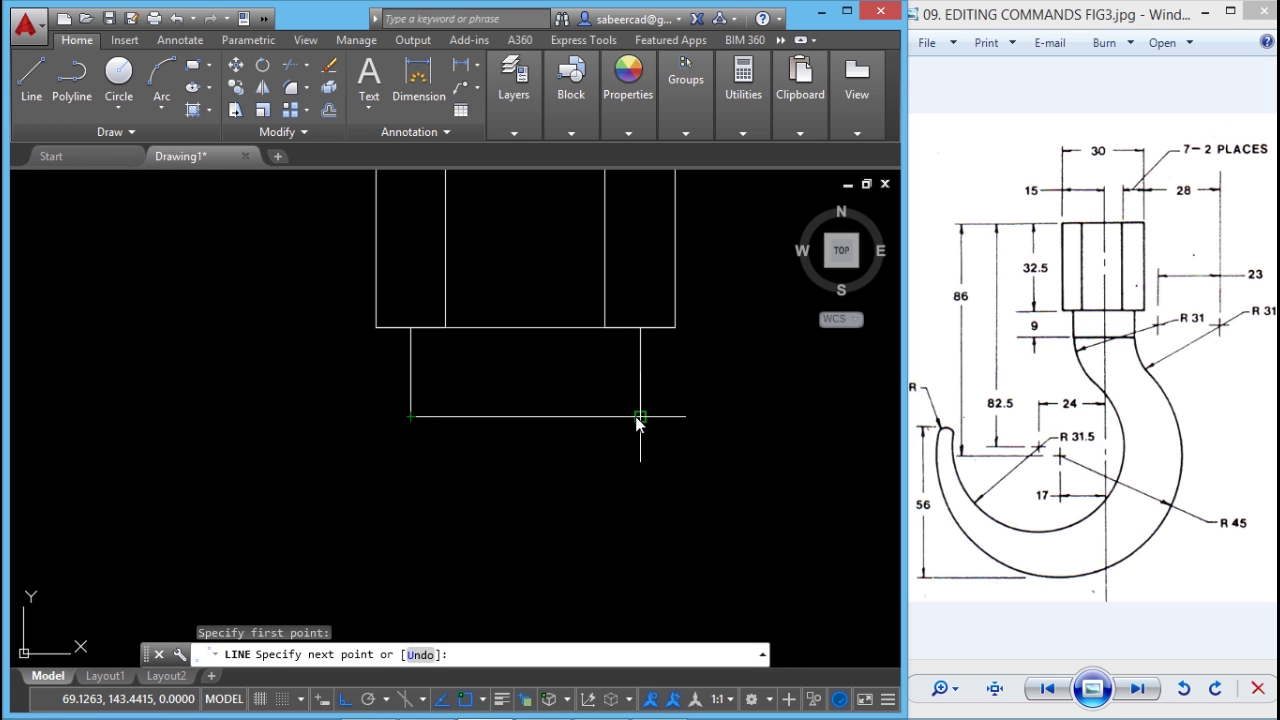
click(640, 416)
key(Return)
scroll(510, 430, down, 6)
scroll(506, 420, up, 4)
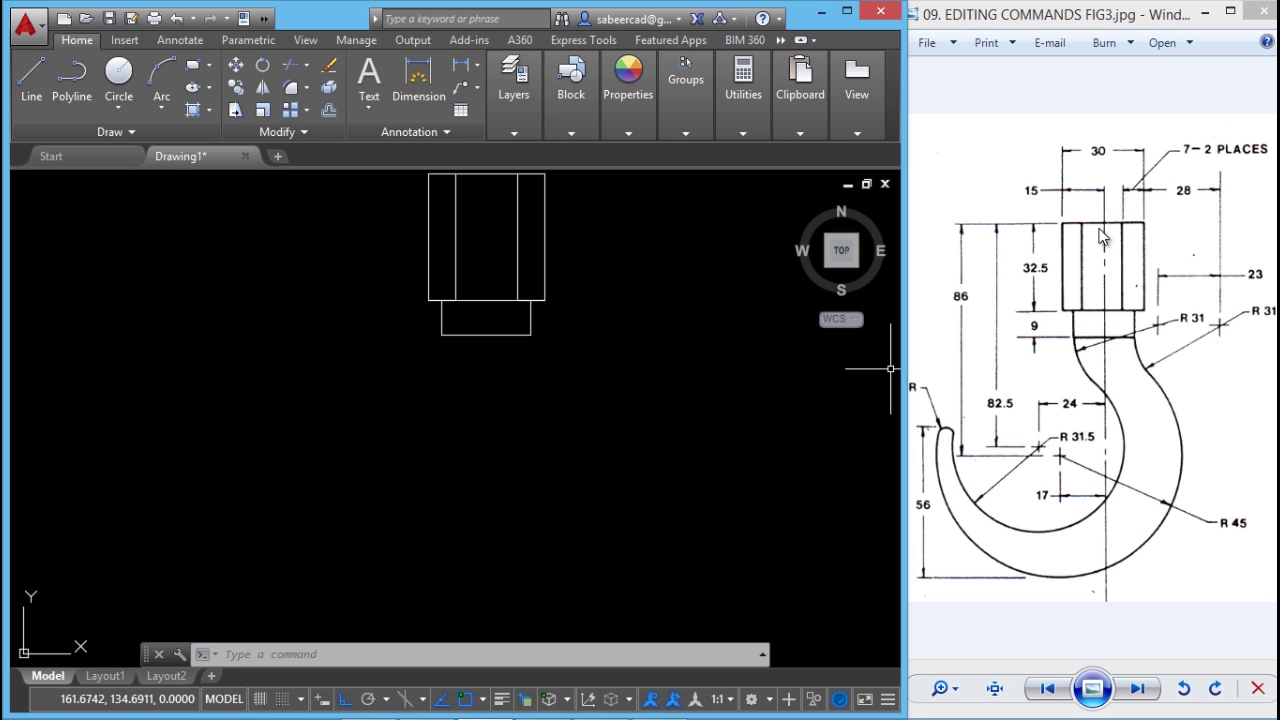
- Draw a vertical centreline from the midpoint of the shank head's top edge down well below the neck
click(32, 80)
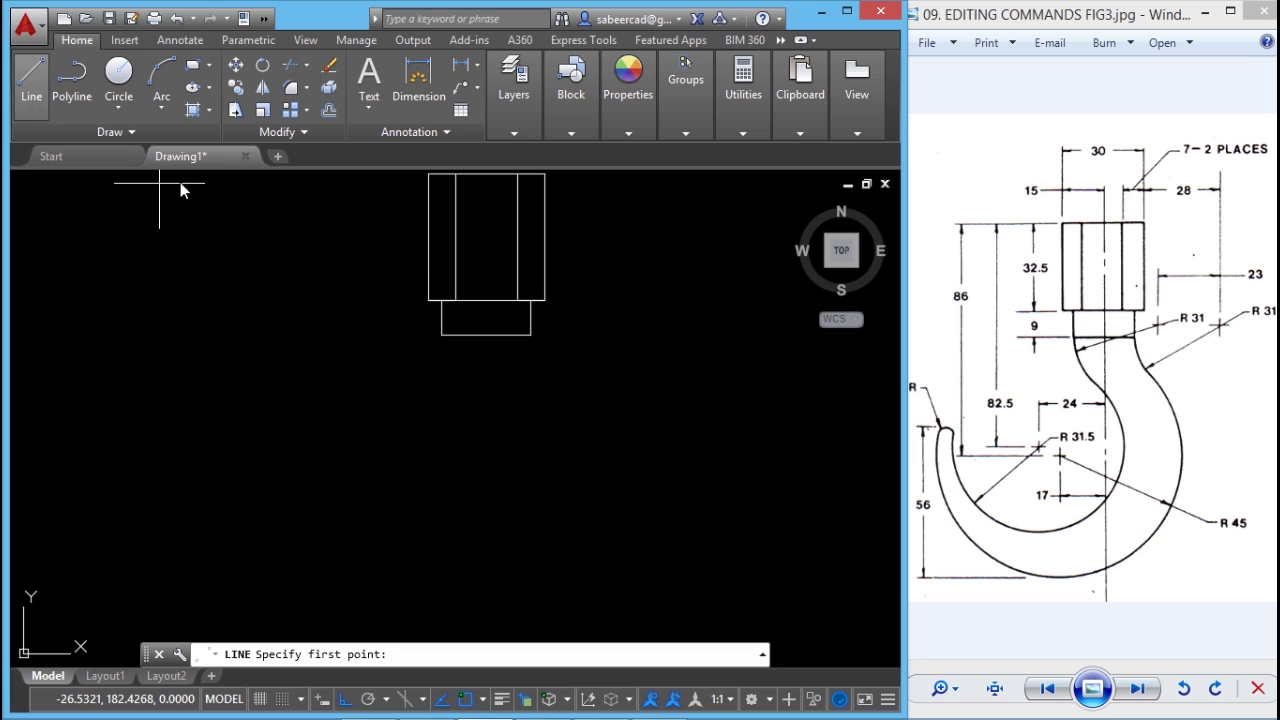
click(487, 178)
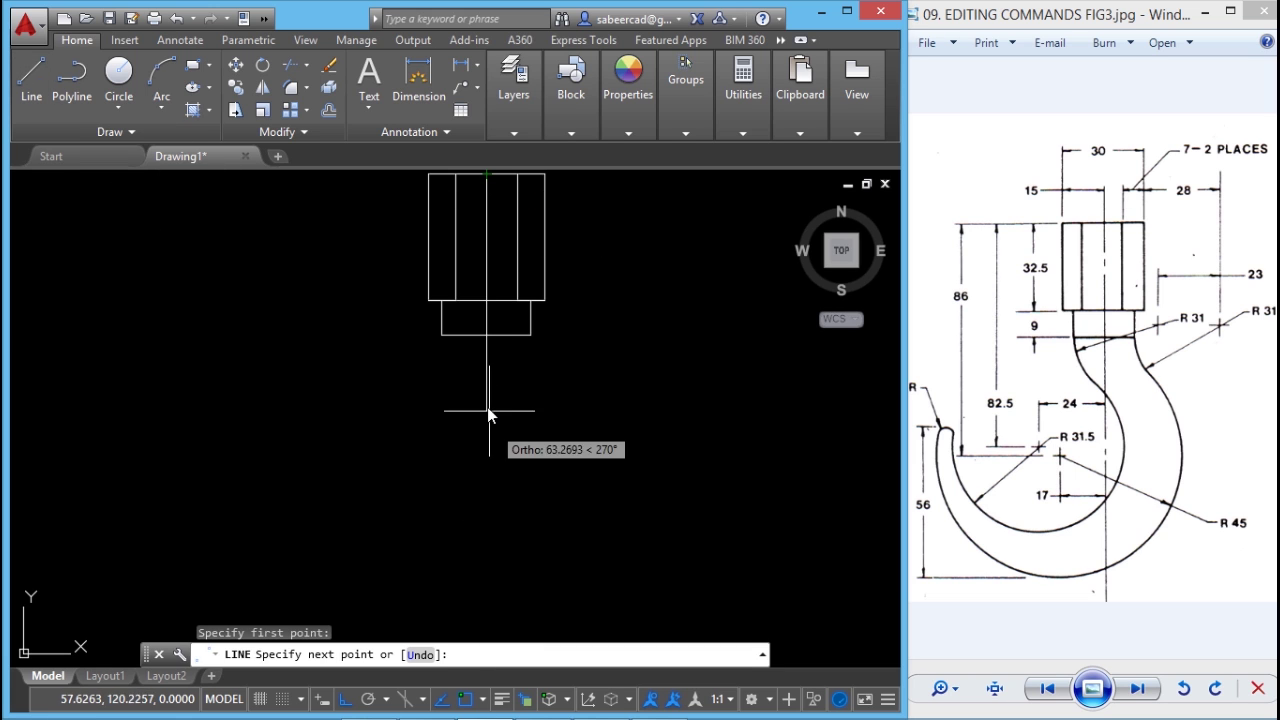
scroll(485, 400, down, 3)
click(490, 548)
key(Return)
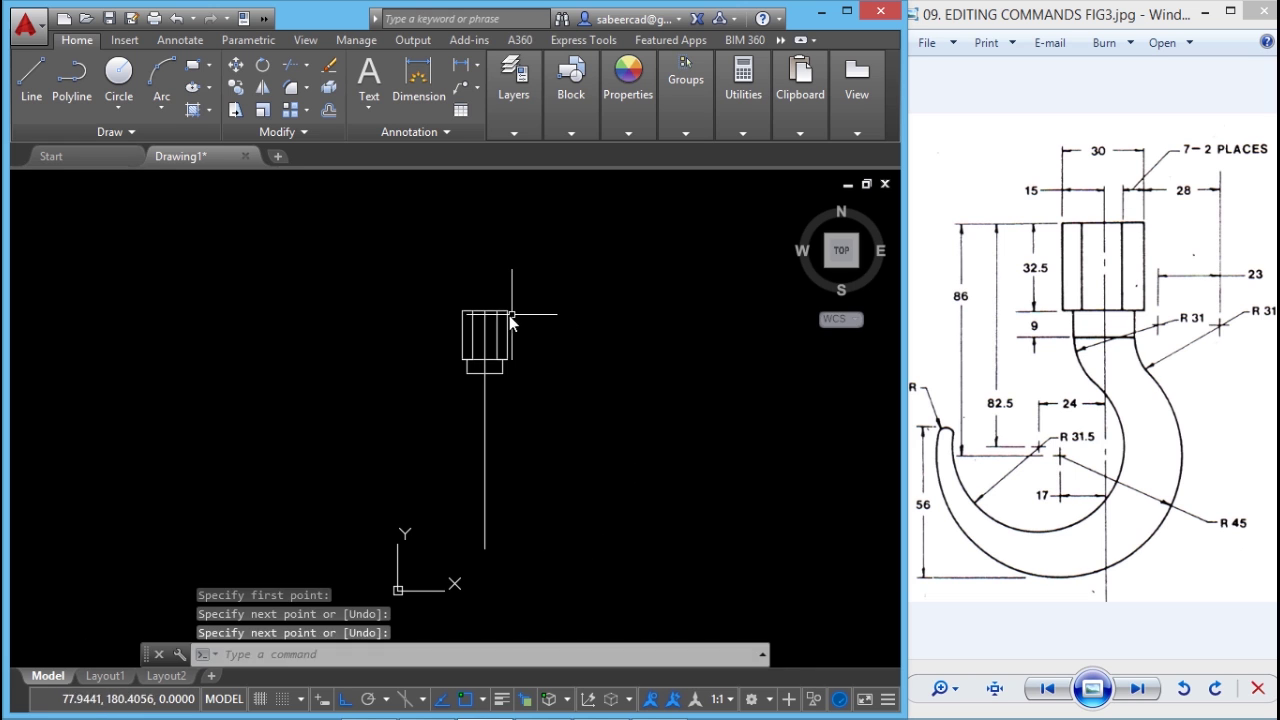
- Draw a horizontal construction line from the centreline's top end to the left, extending beyond the shank head
key(Return)
click(485, 311)
click(338, 311)
key(Return)
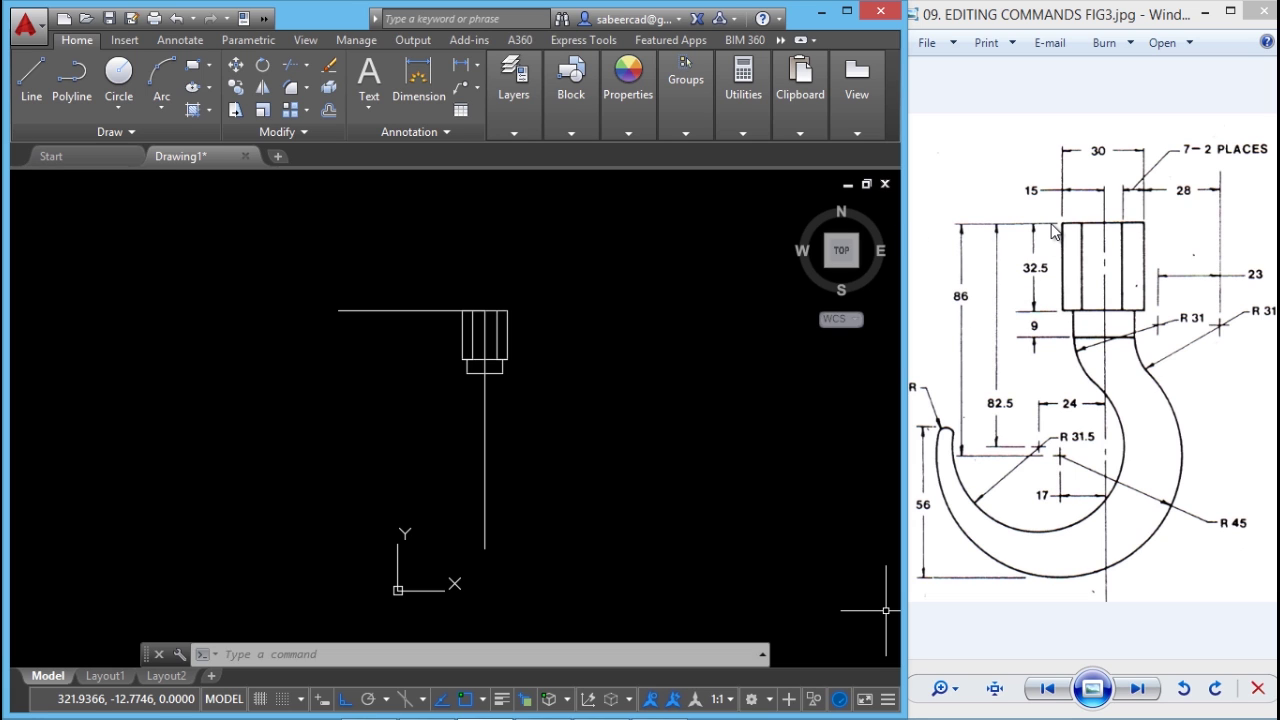
- Offset the vertical centreline 17 to the left
scroll(440, 450, up, 3)
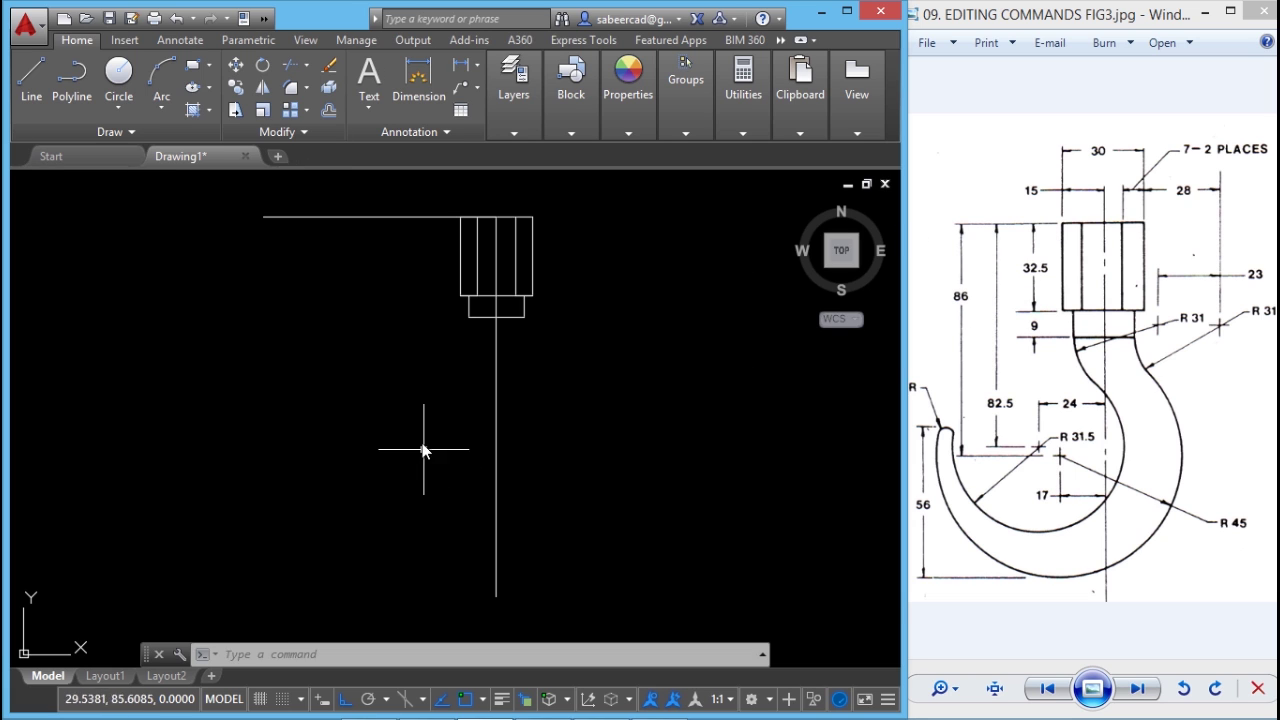
click(329, 110)
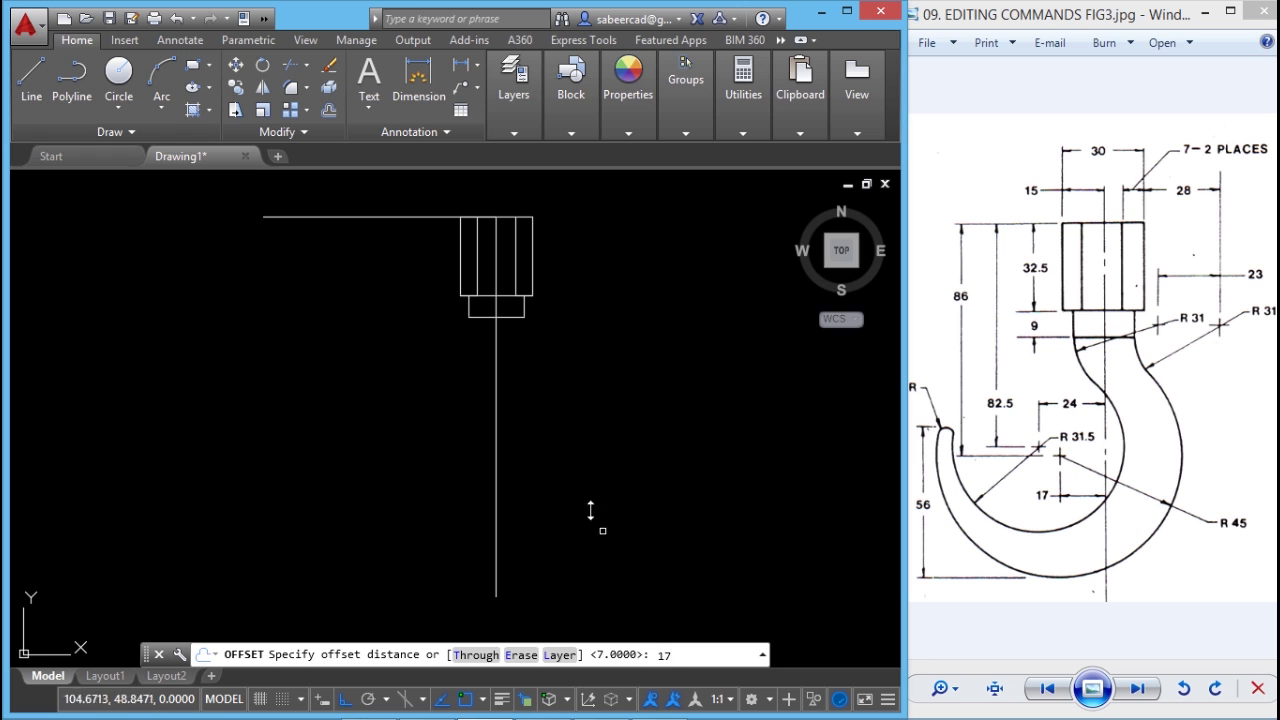
key(Return)
click(496, 435)
click(357, 420)
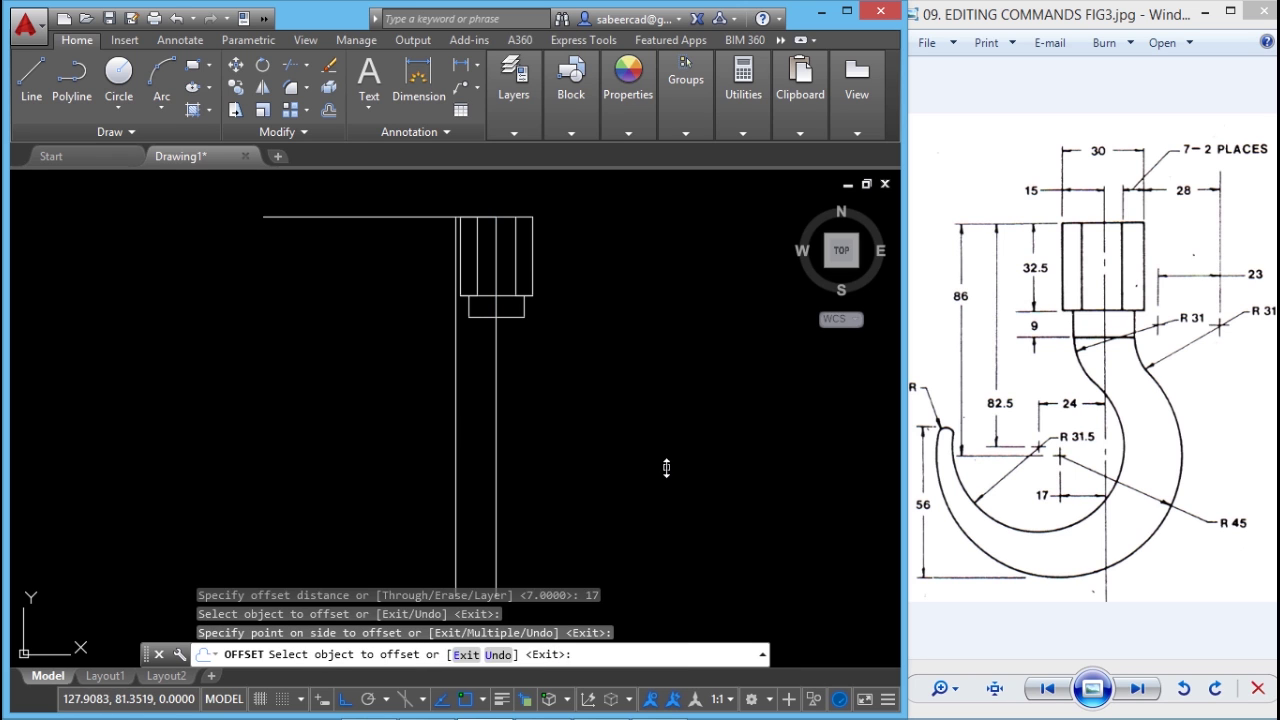
key(Return)
- Offset the top horizontal construction line 86 downward
key(Return)
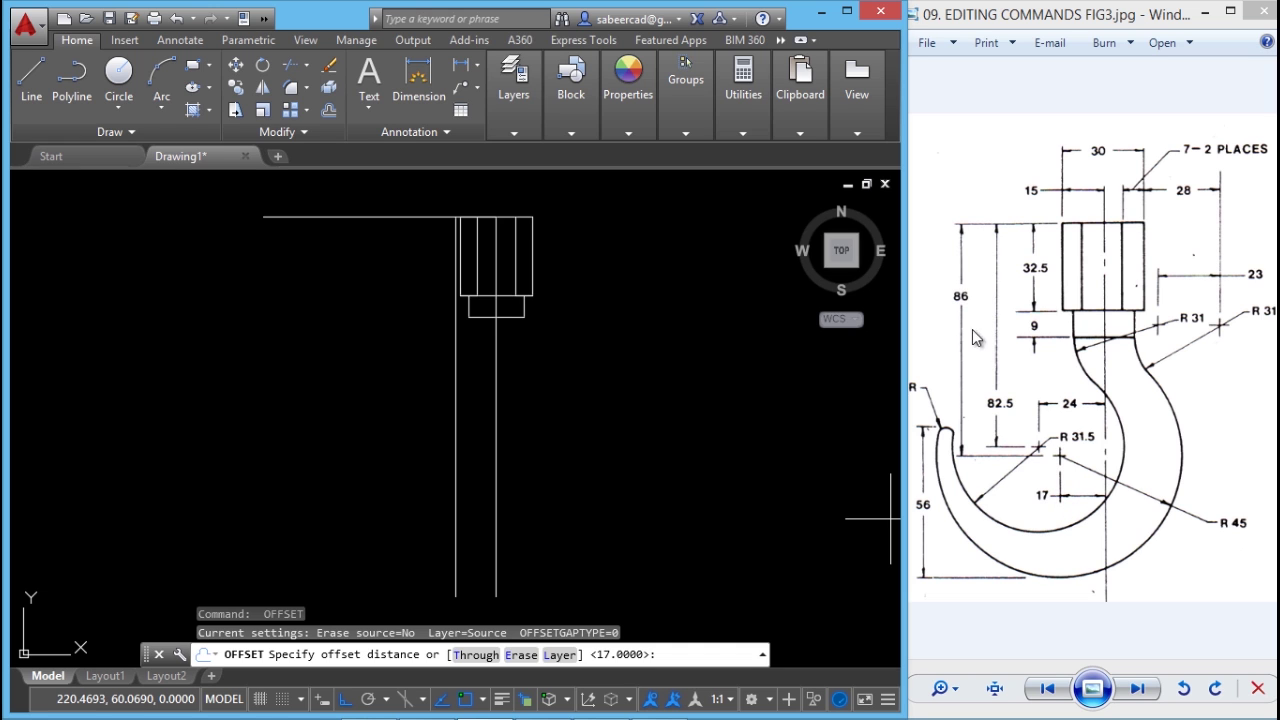
text(86)
key(Return)
click(372, 216)
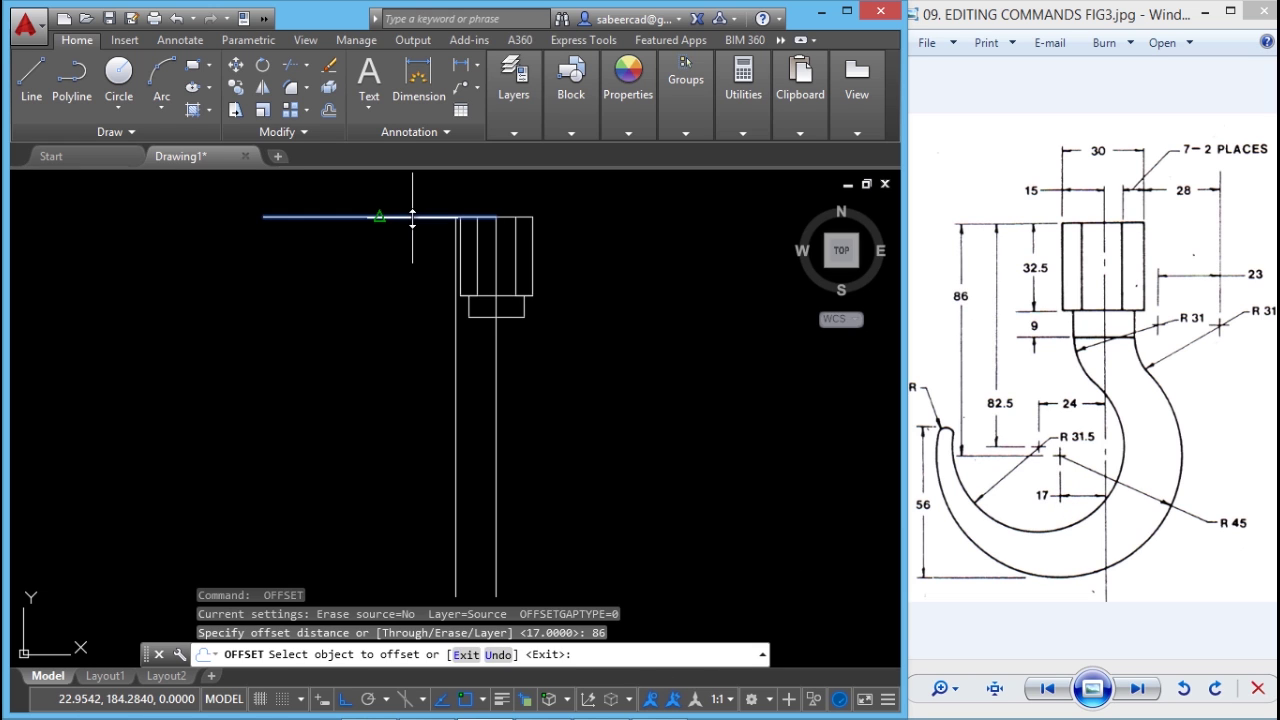
click(380, 460)
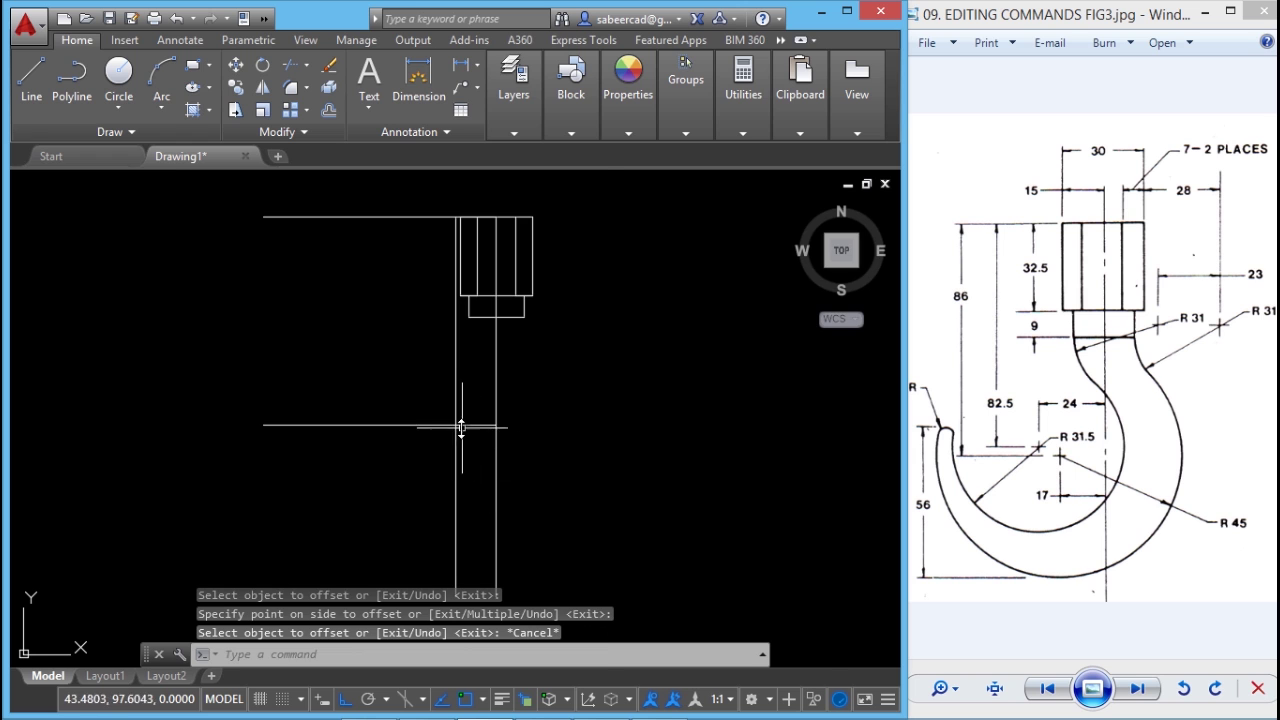
- Draw a circle of radius 45 centred where the left vertical construction line crosses the lower horizontal one
scroll(457, 429, up, 5)
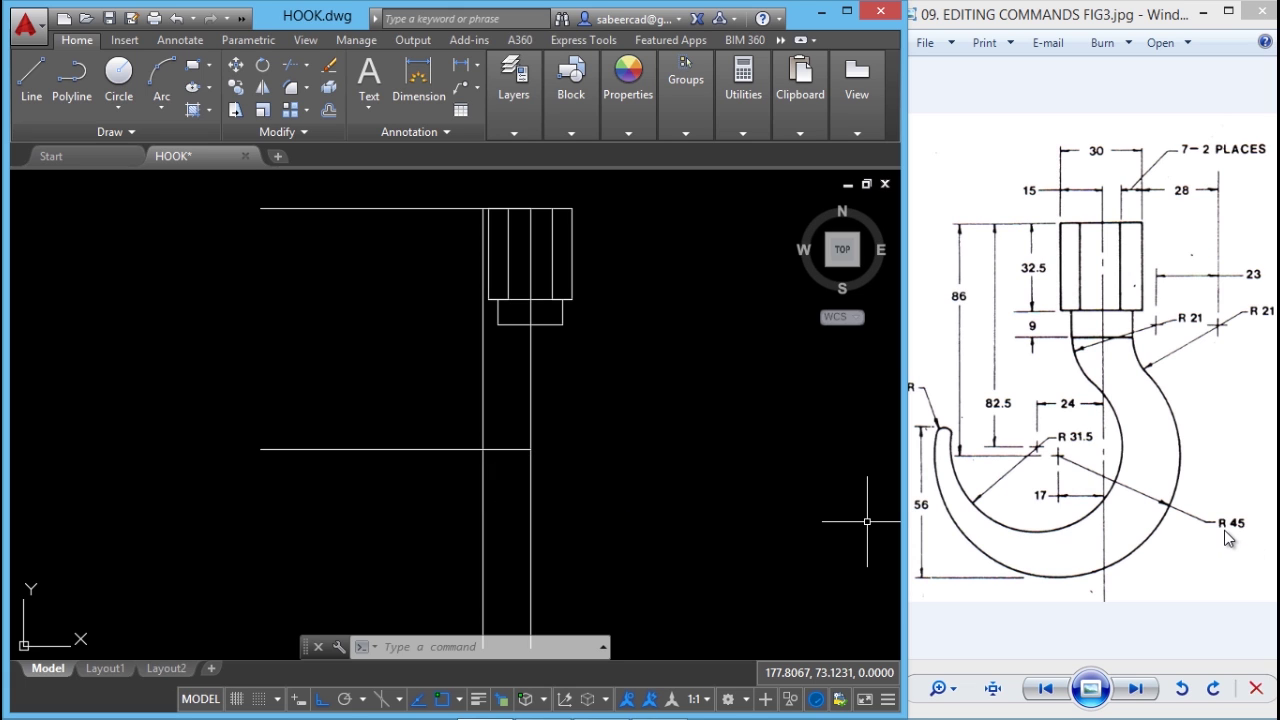
click(115, 107)
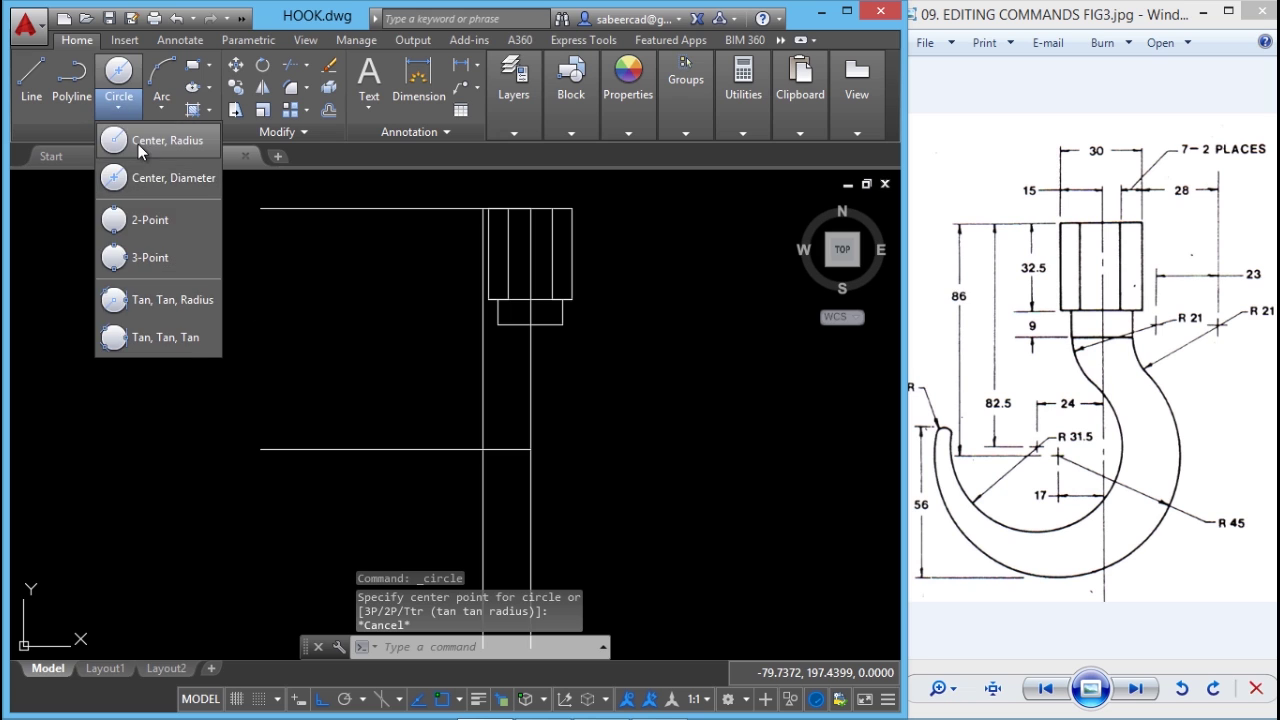
click(146, 143)
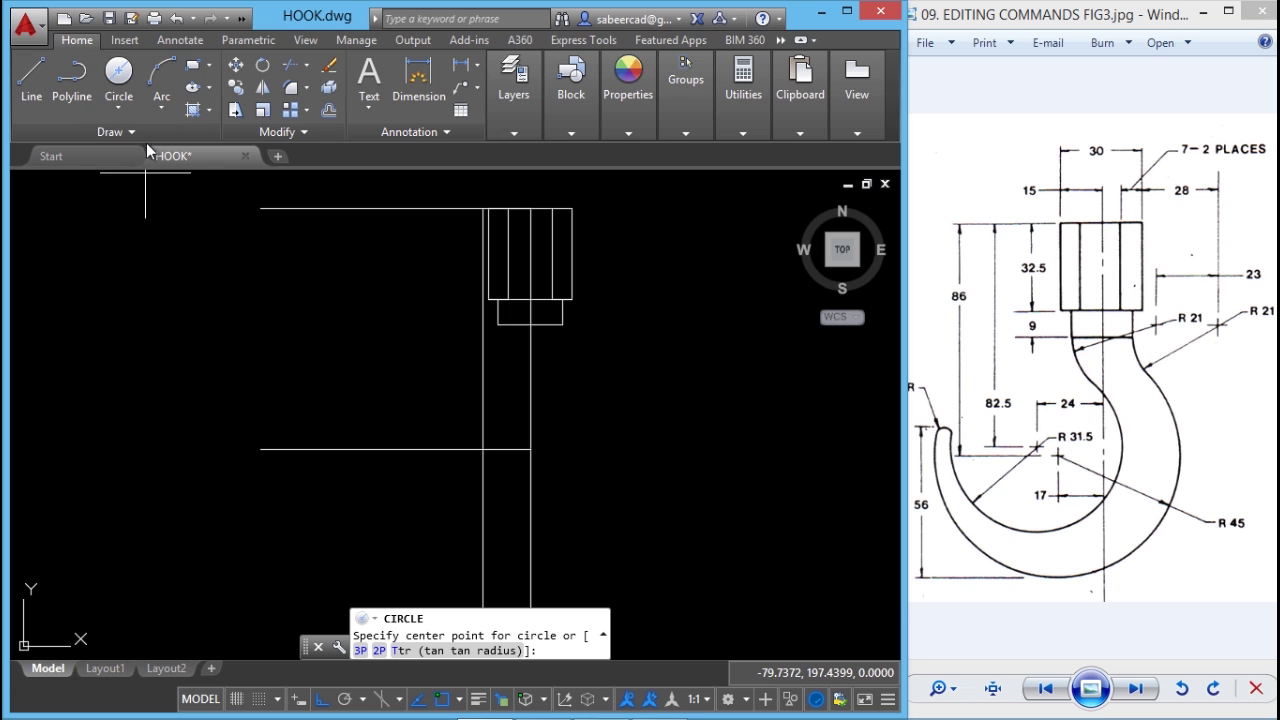
click(483, 453)
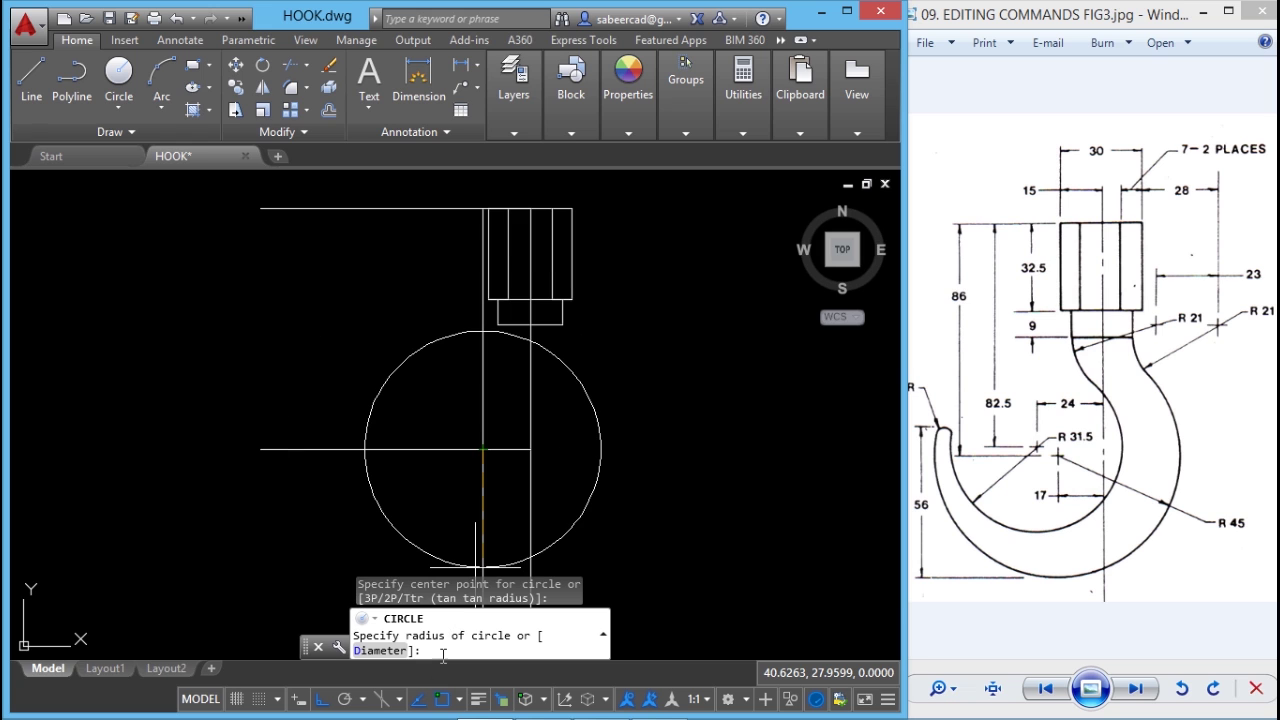
text(4)
key(Return)
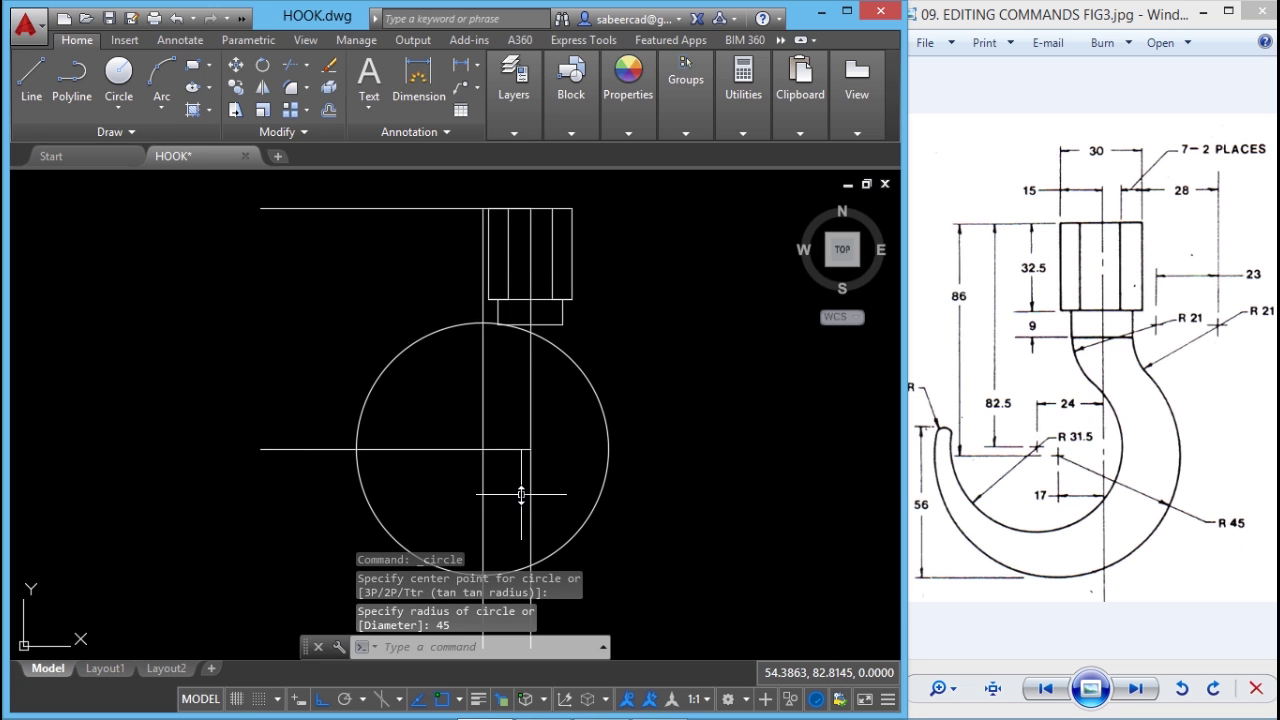
key(Escape)
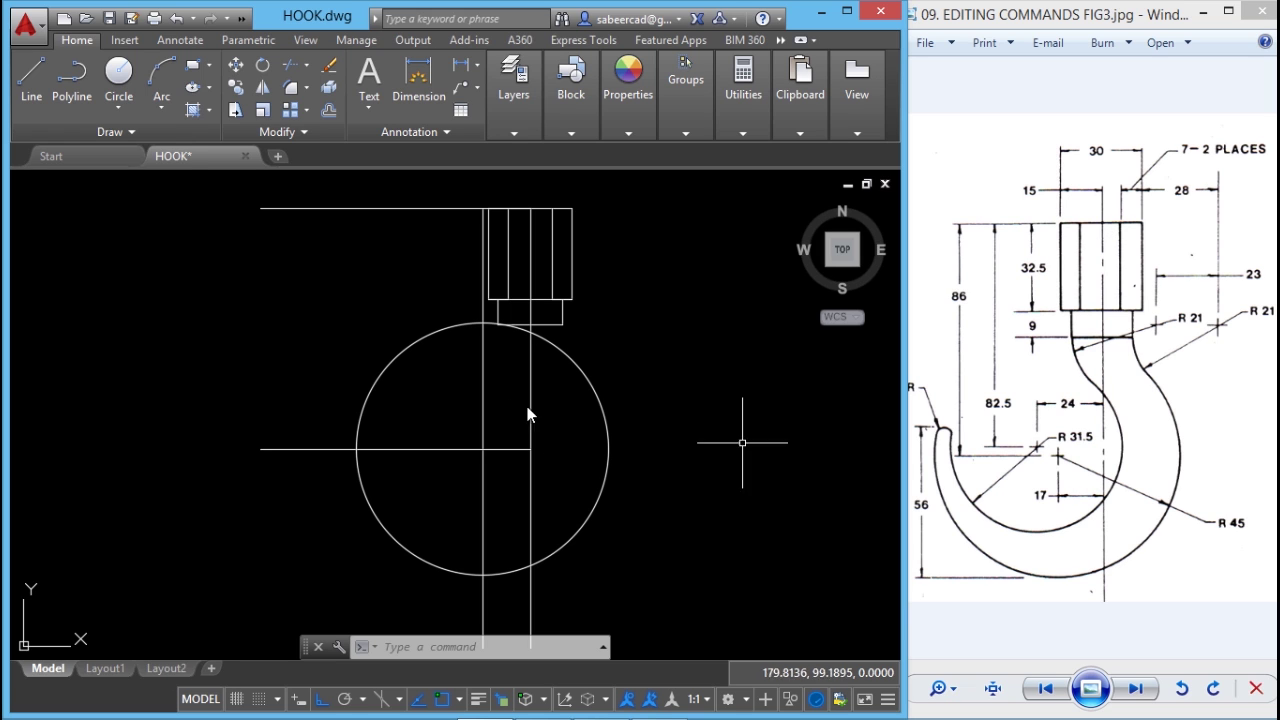
- Draw a circle of radius 31.5 with its centre offset @-24,-82.5 from the midpoint of the shank head's top edge
click(130, 112)
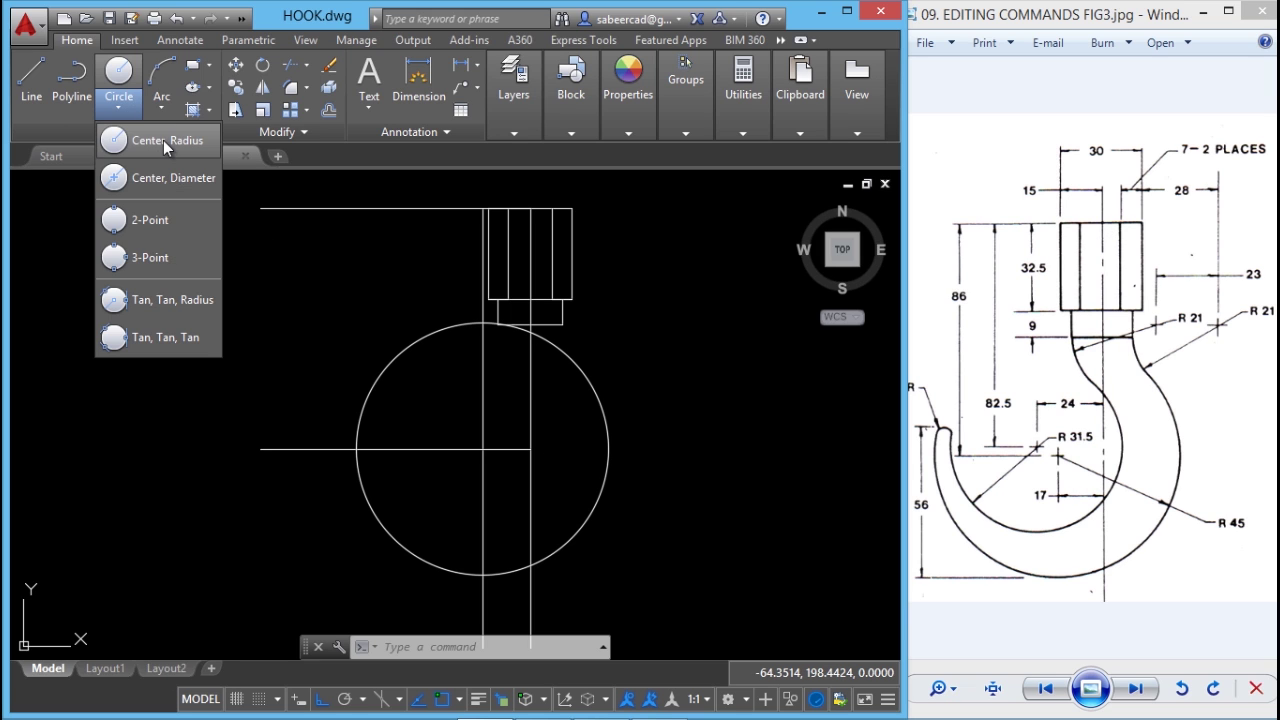
click(163, 140)
key(F8)
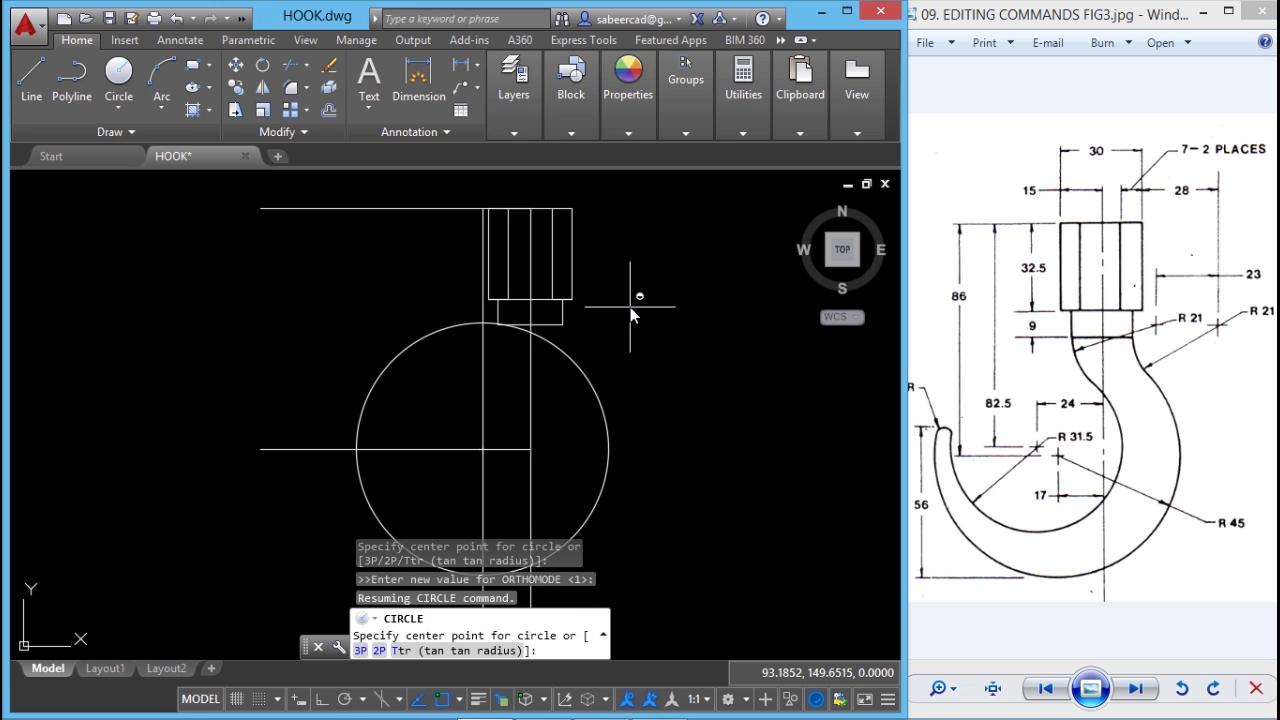
shift+right_click(623, 275)
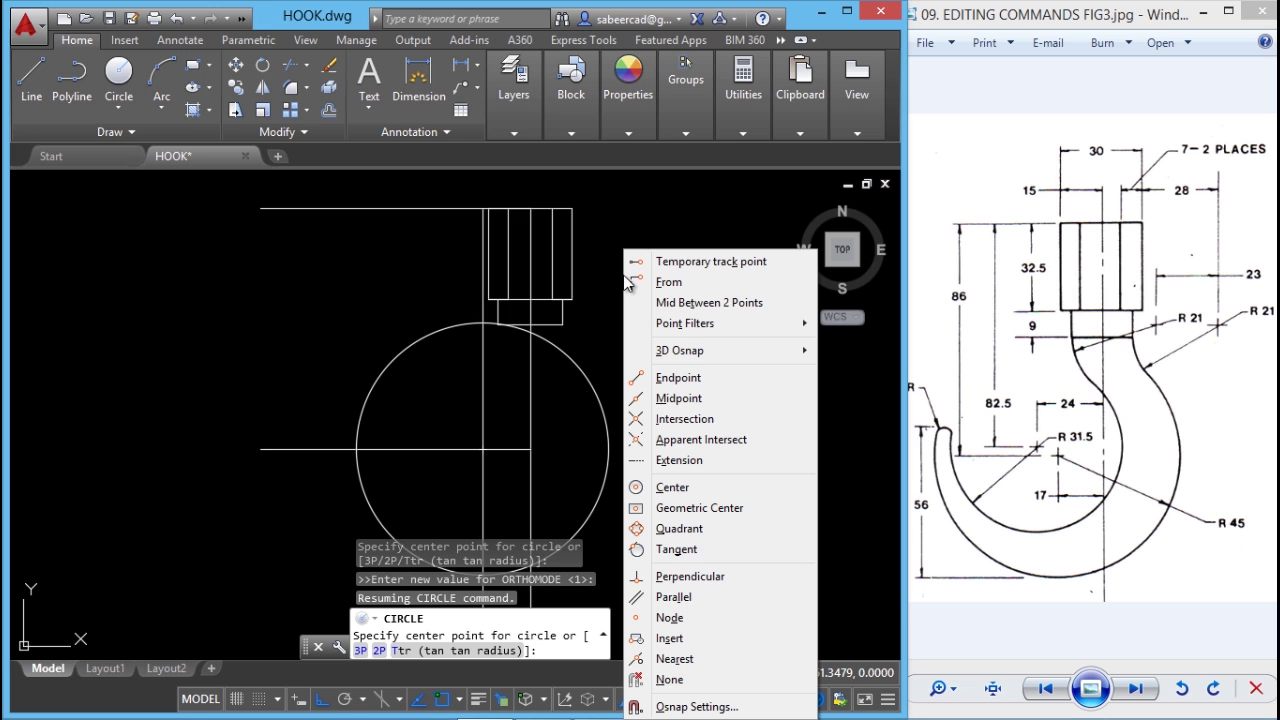
click(669, 283)
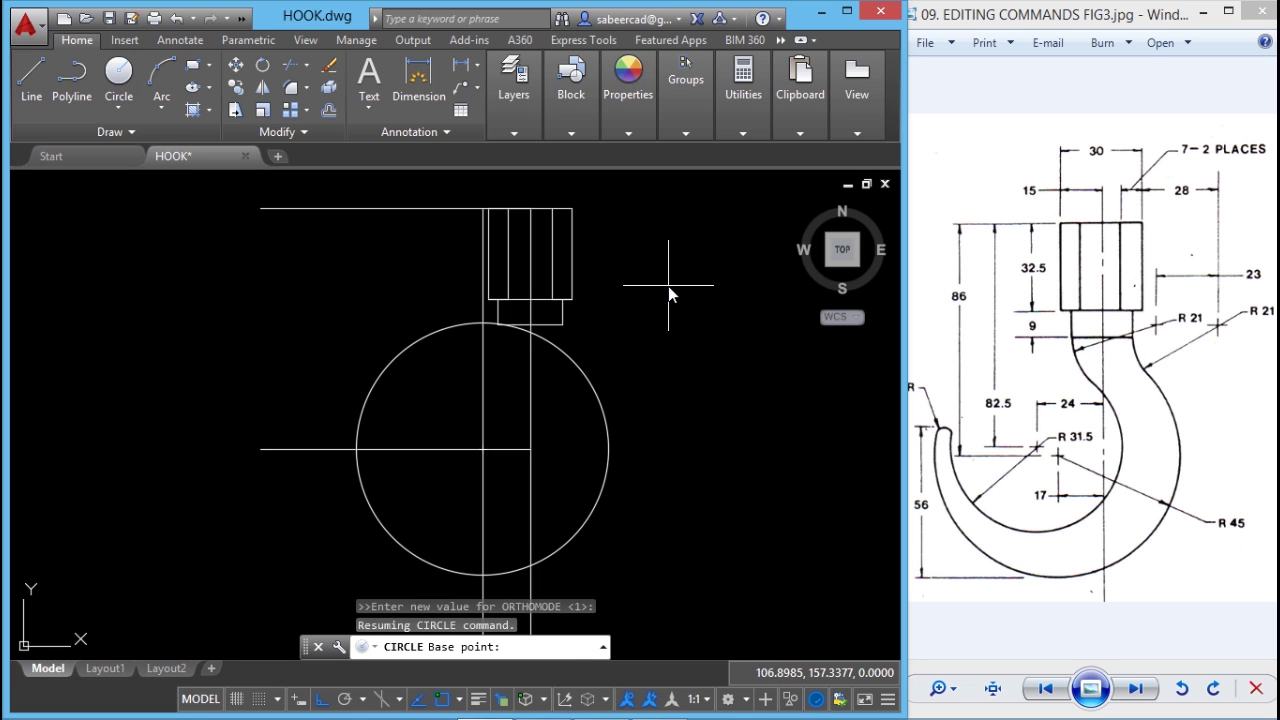
click(530, 209)
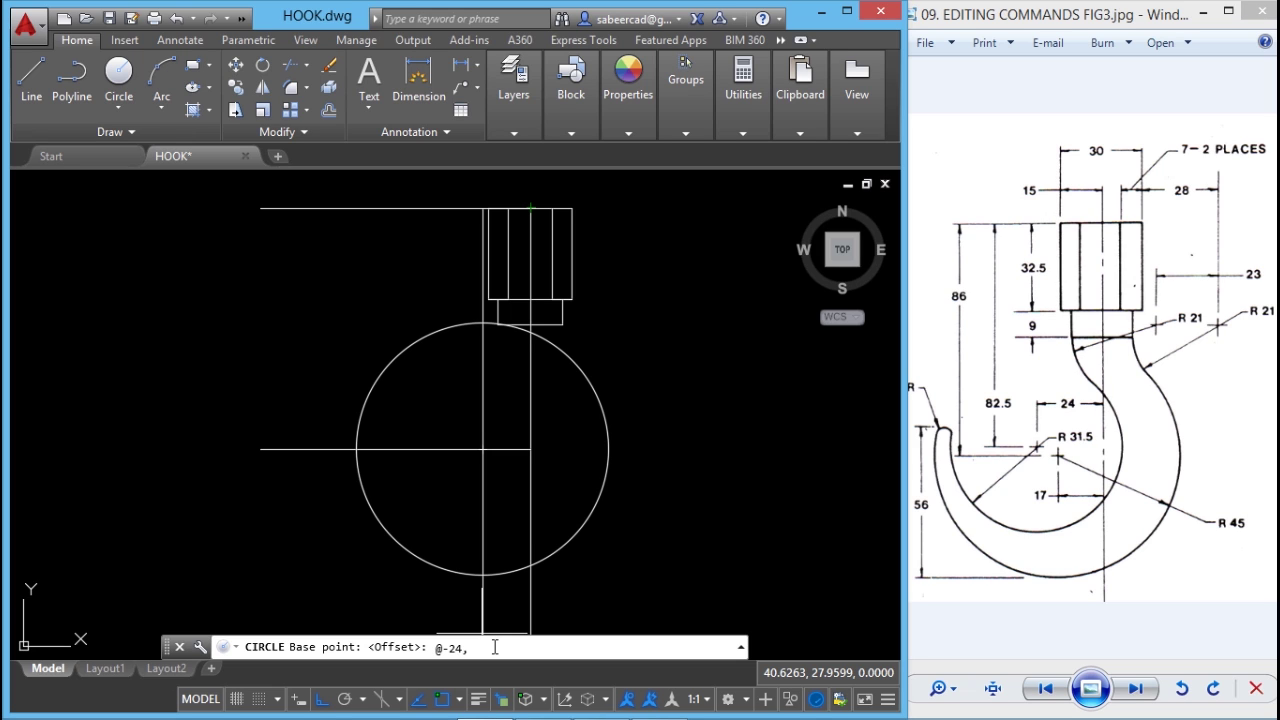
text(-82.5)
key(Return)
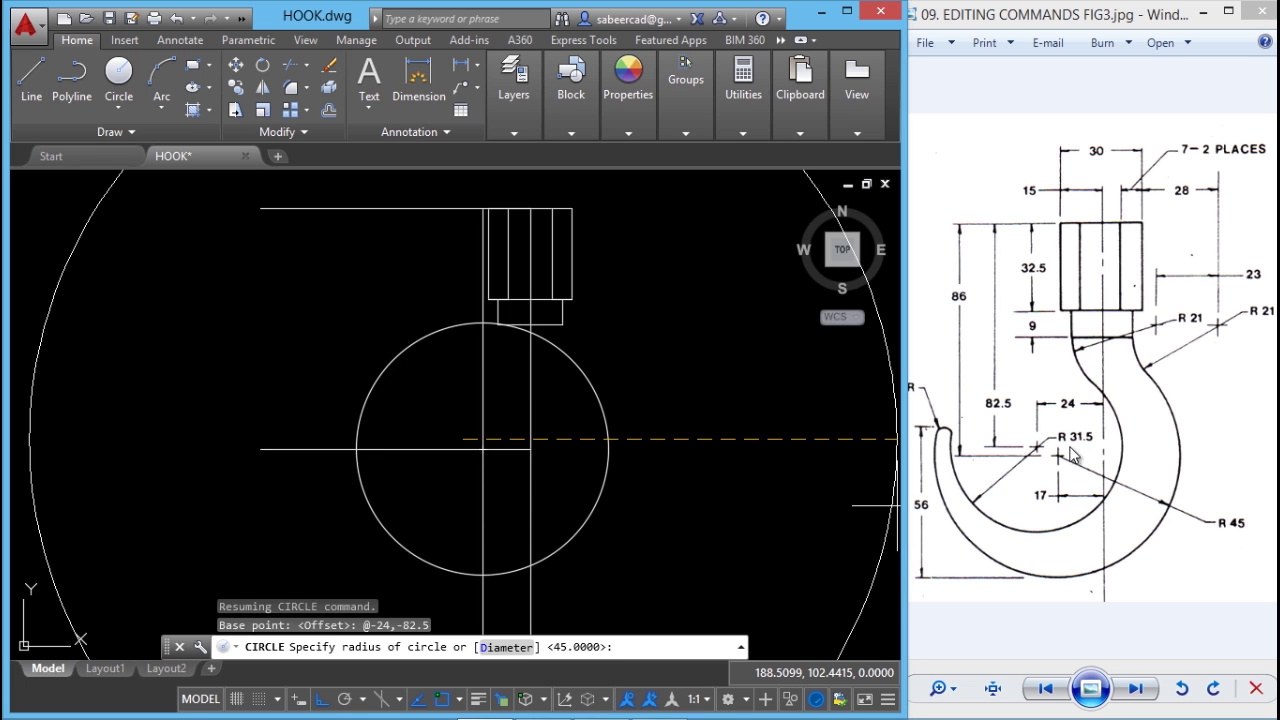
text(31.5)
key(Return)
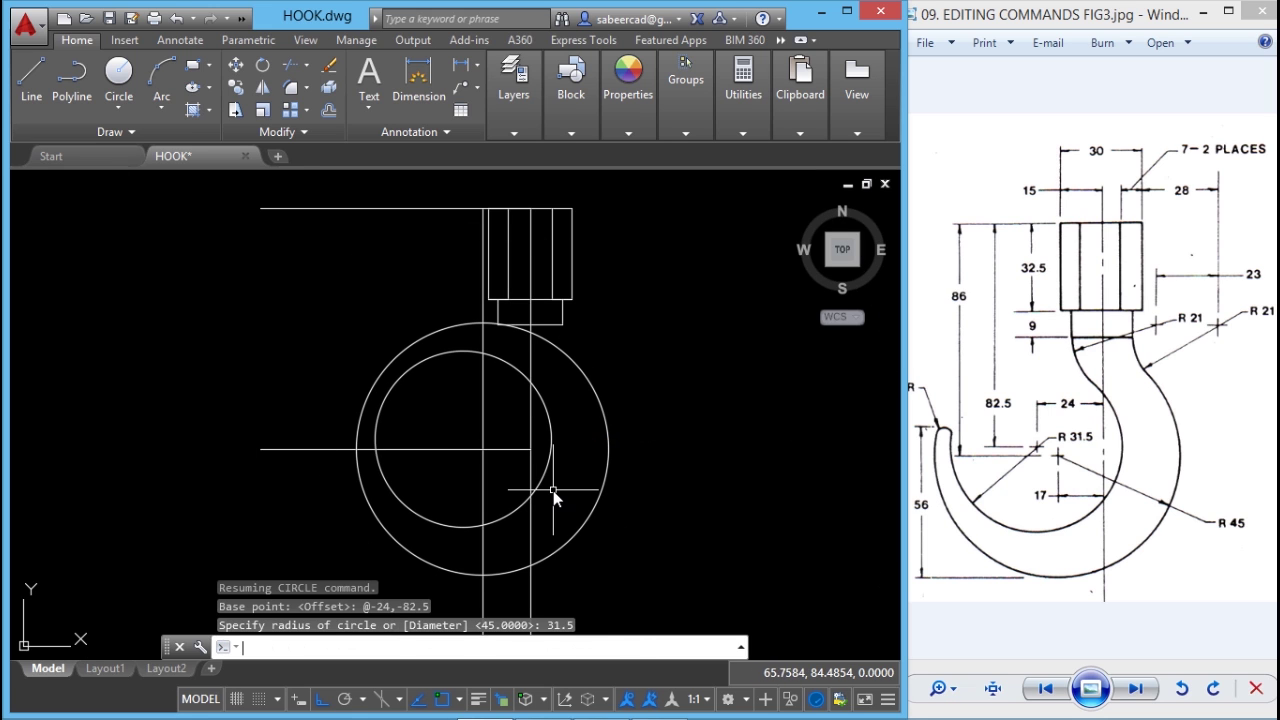
key(Escape)
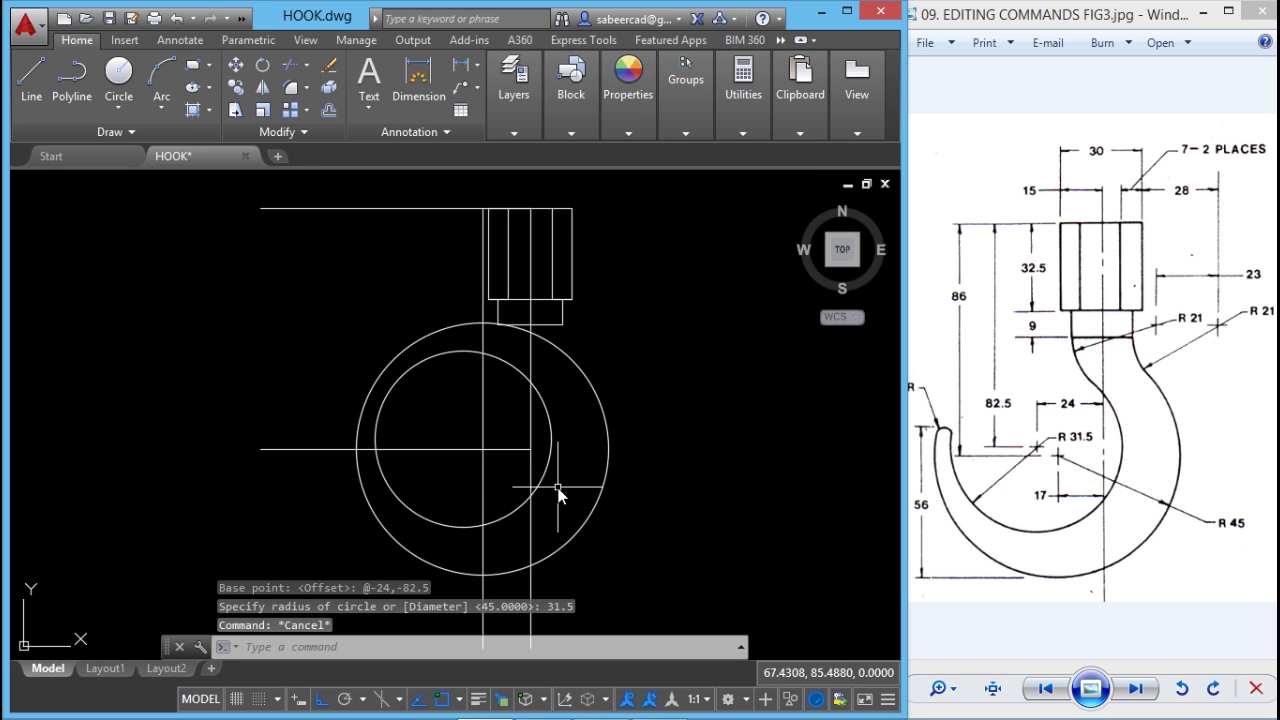
- Erase the two vertical and two horizontal construction lines, keeping the shank and both circles
click(490, 473)
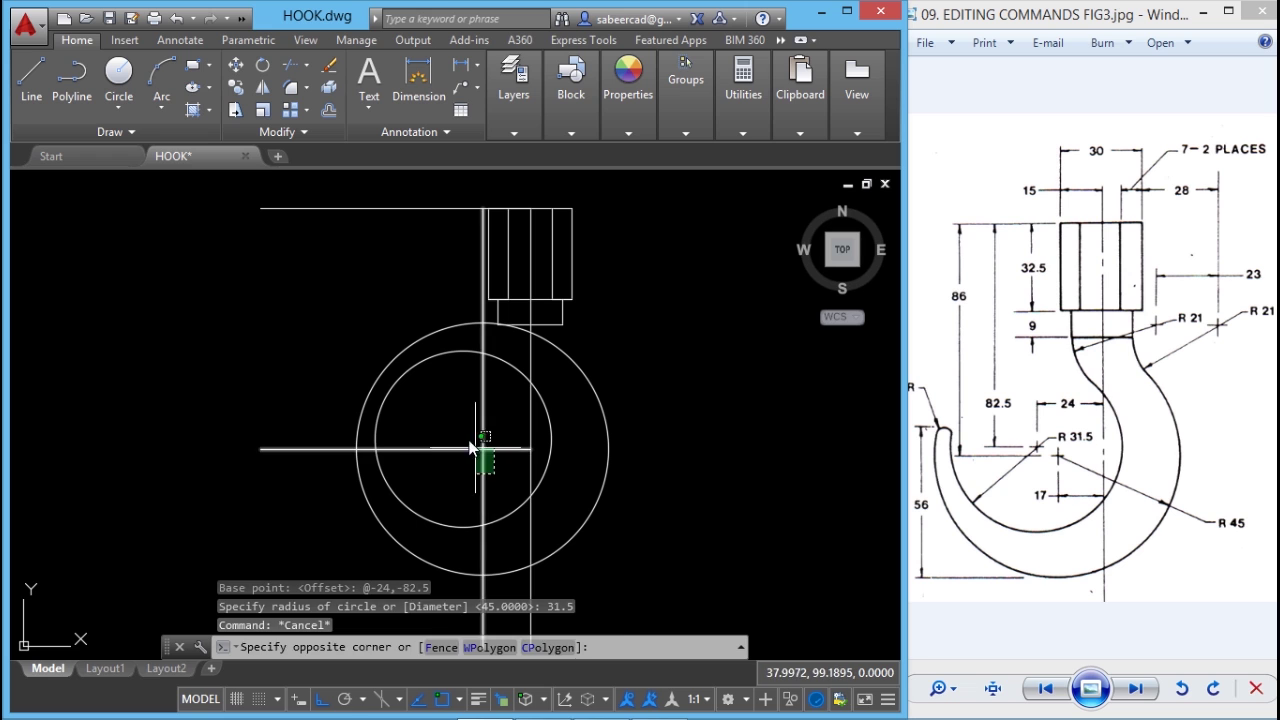
click(472, 441)
click(416, 257)
click(380, 195)
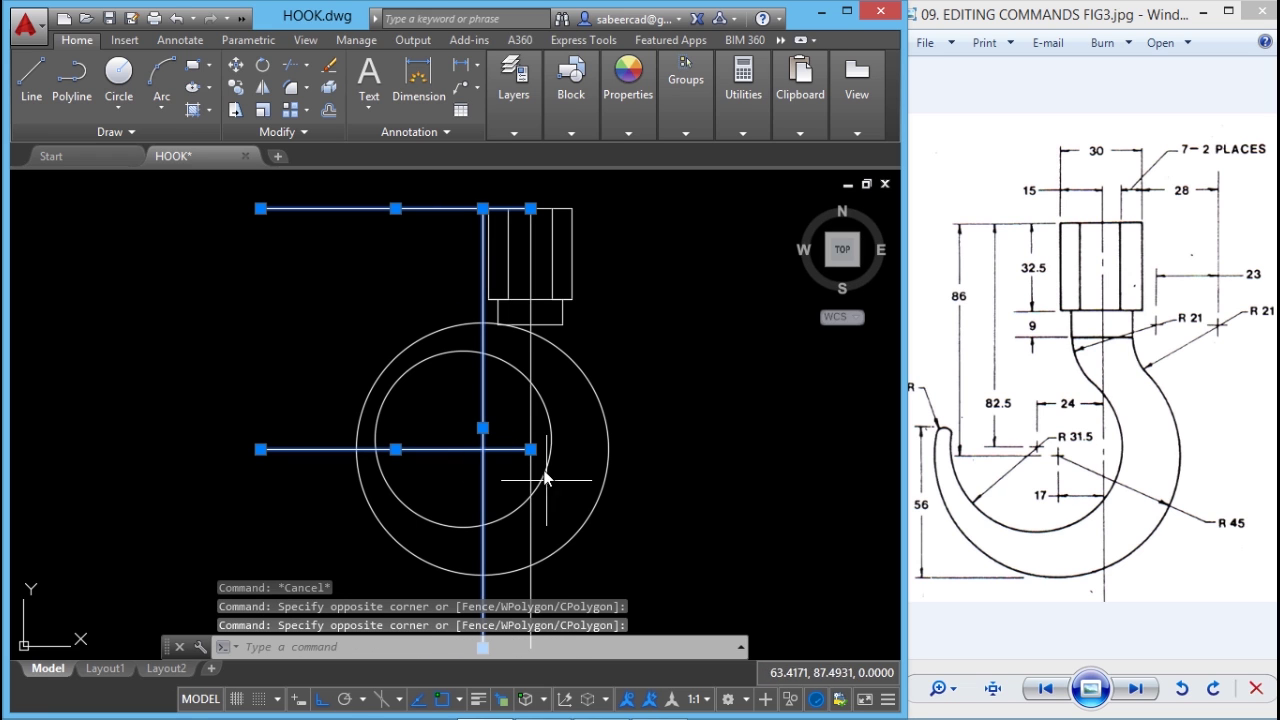
click(543, 425)
click(502, 443)
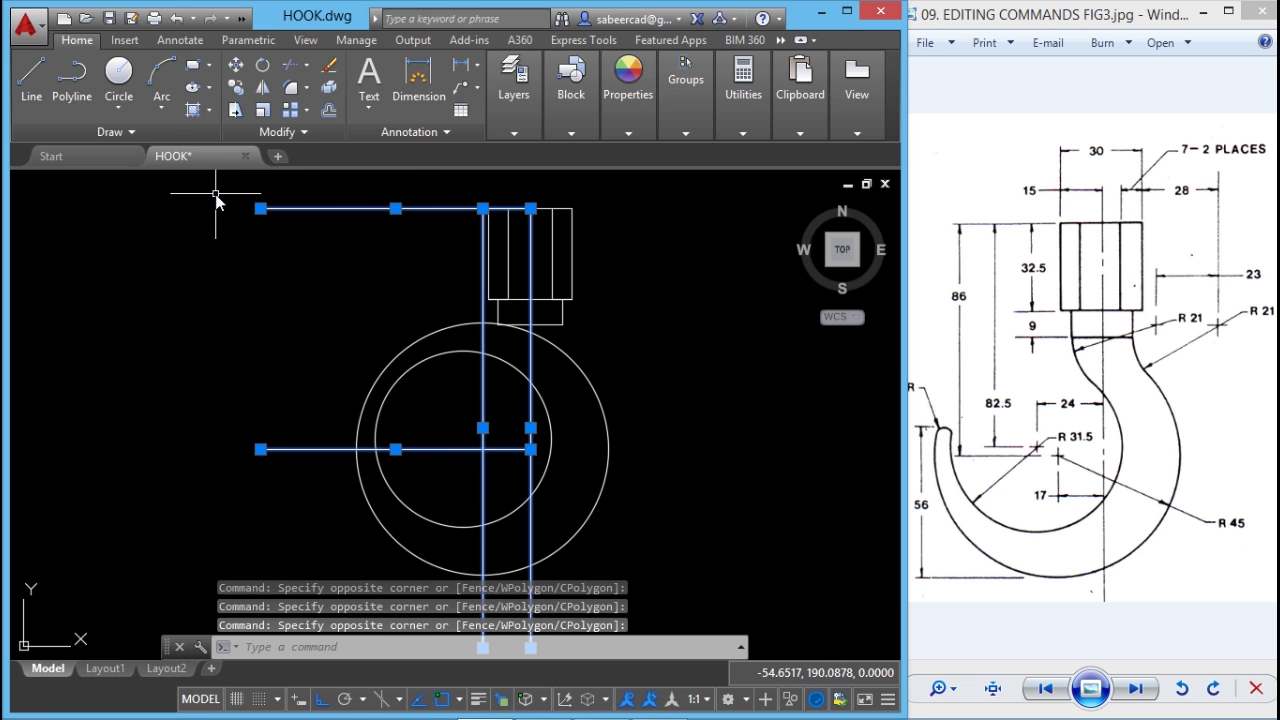
click(328, 64)
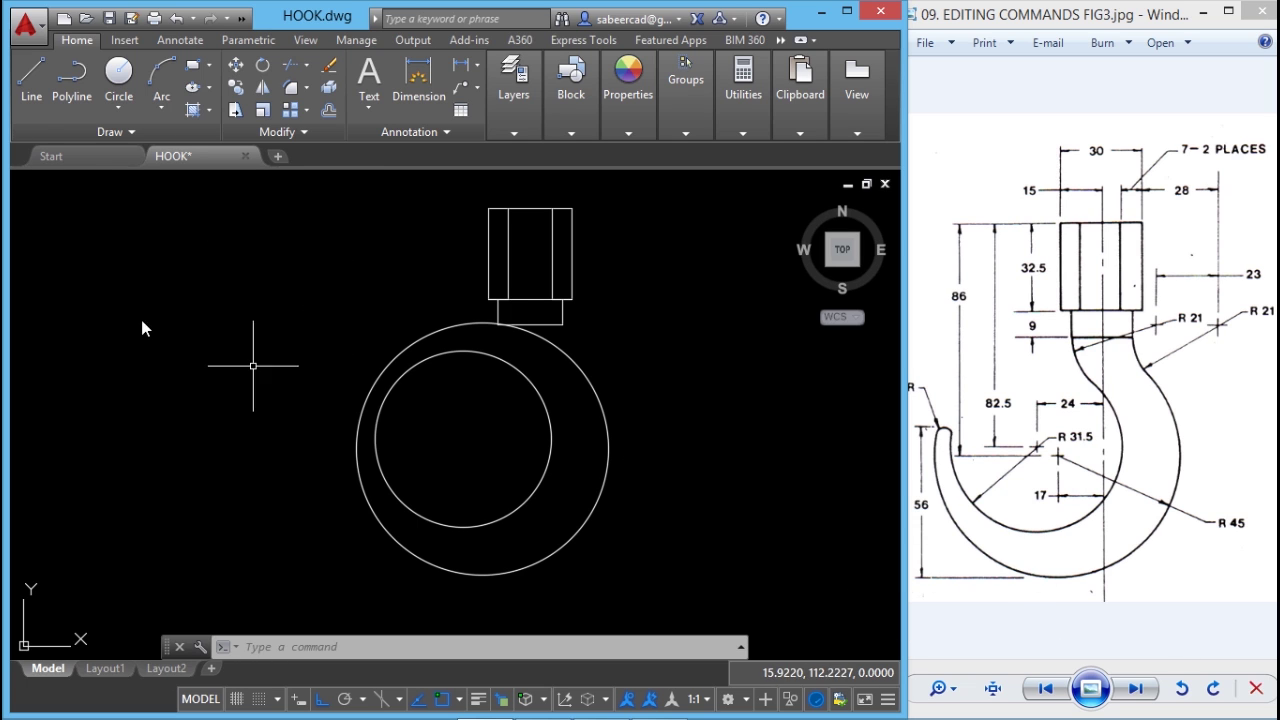
- Draw a horizontal line from the bottom quadrant of the large circle to the left, extending past the circle
click(32, 80)
key(Escape)
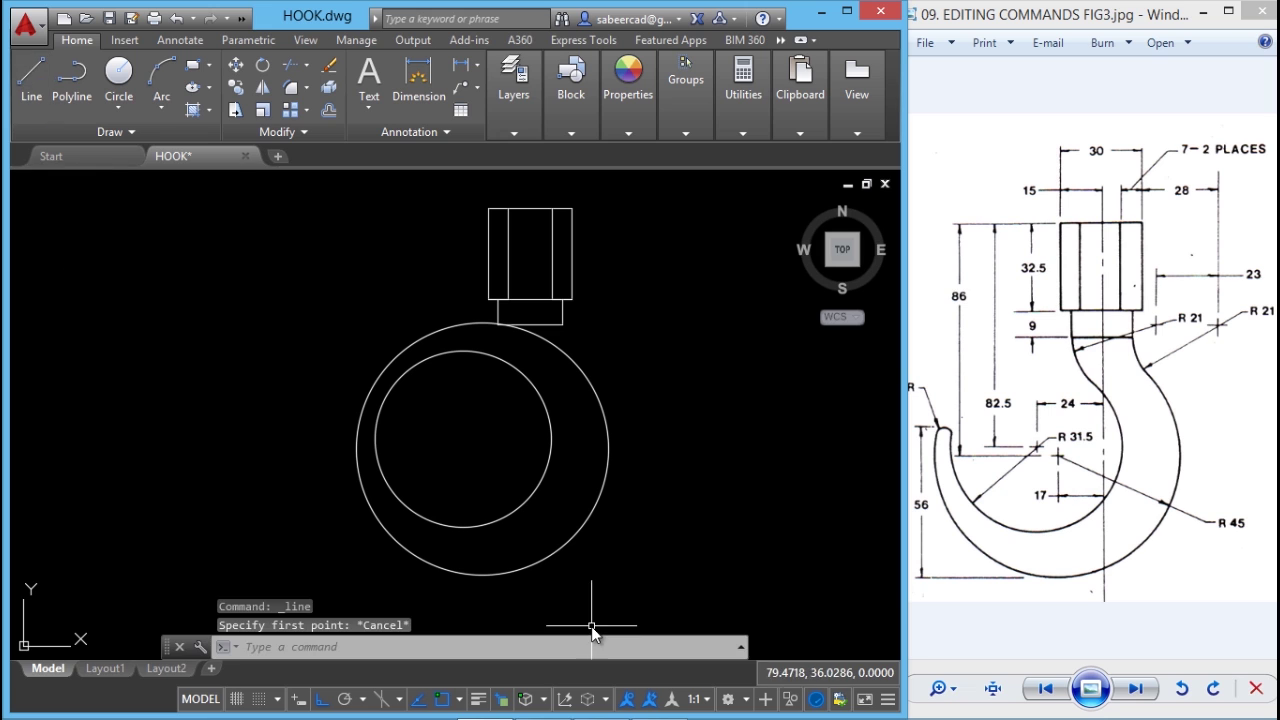
click(40, 86)
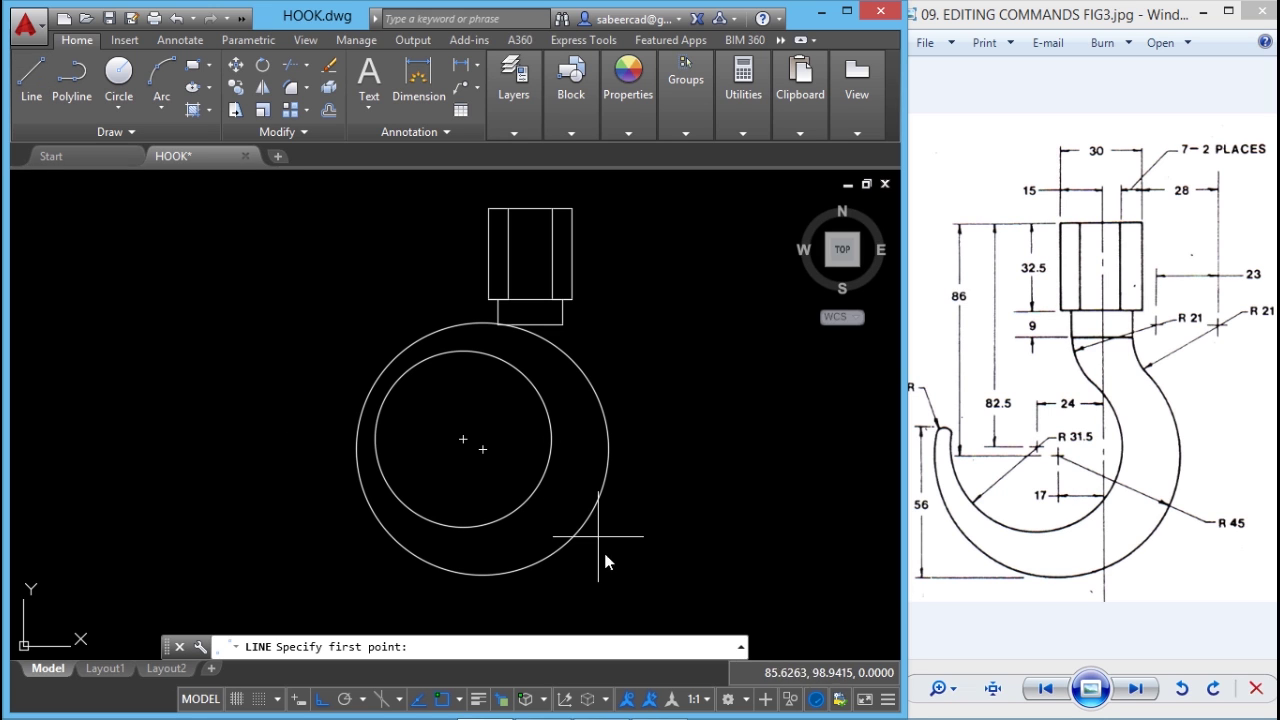
click(482, 576)
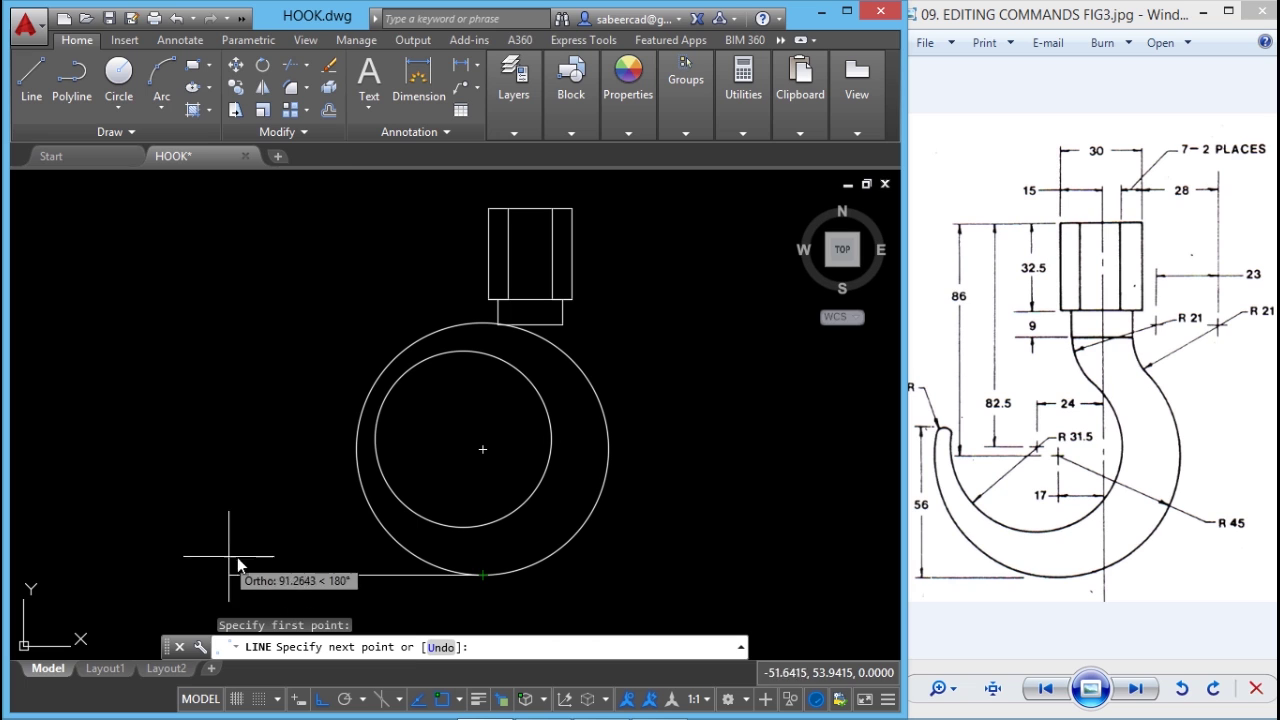
click(267, 556)
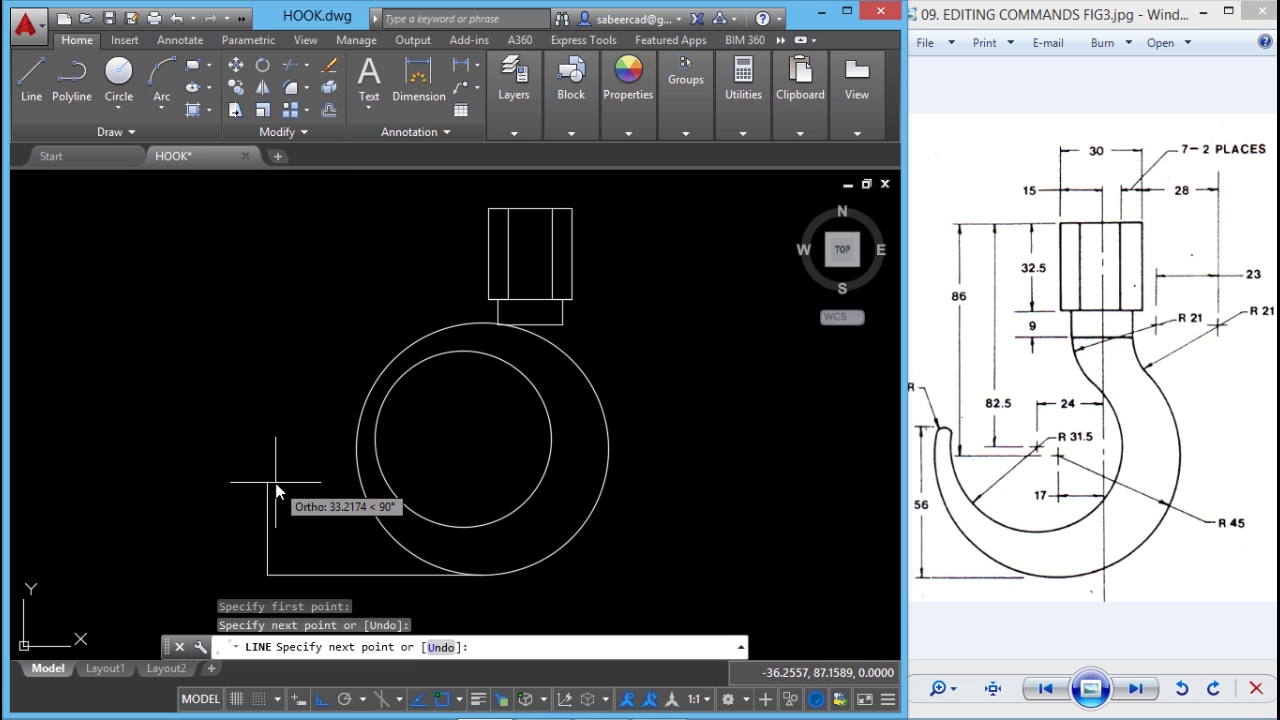
key(Return)
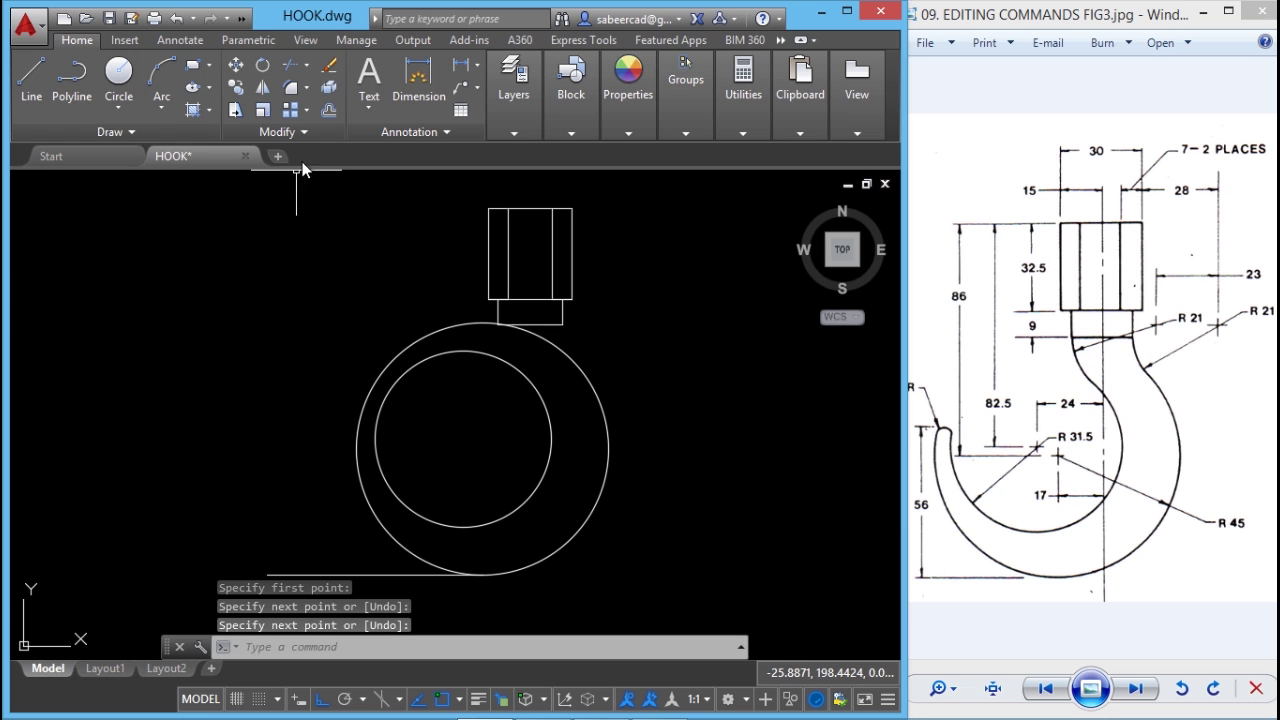
- Offset the horizontal line at the large circle's bottom quadrant upwards by 56
text(o)
key(Return)
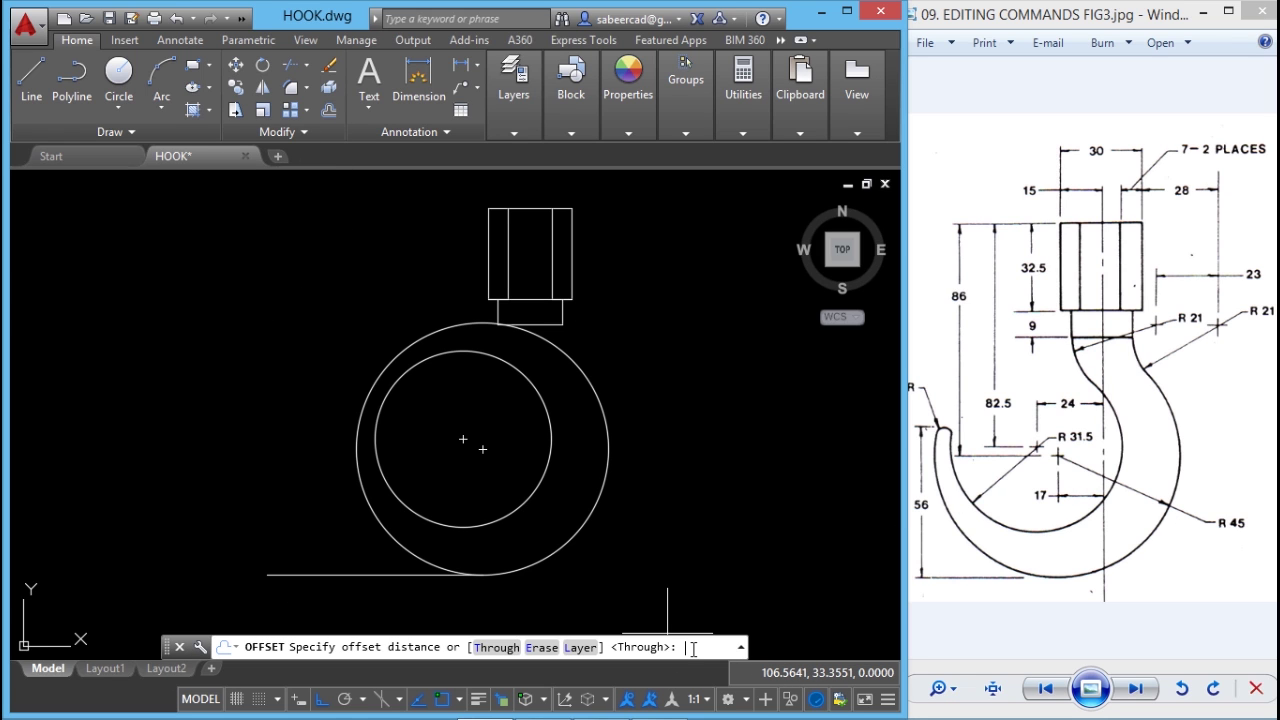
text(56)
key(Return)
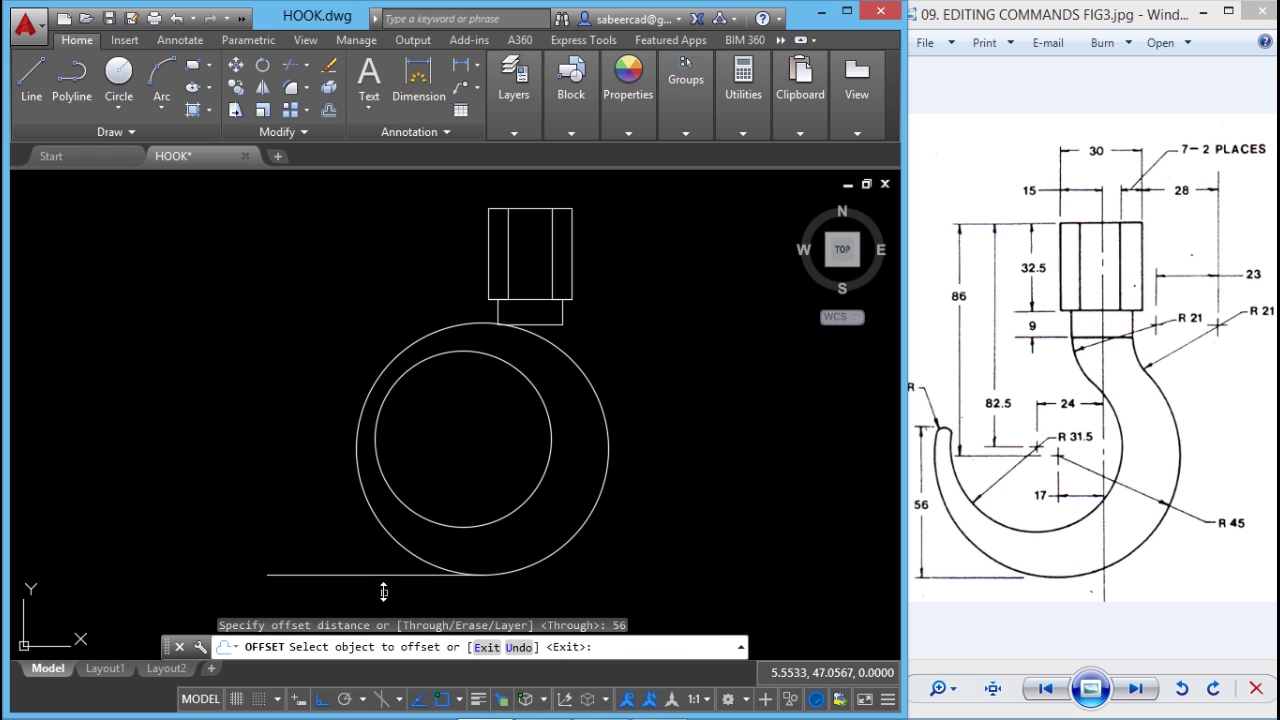
click(375, 576)
click(250, 411)
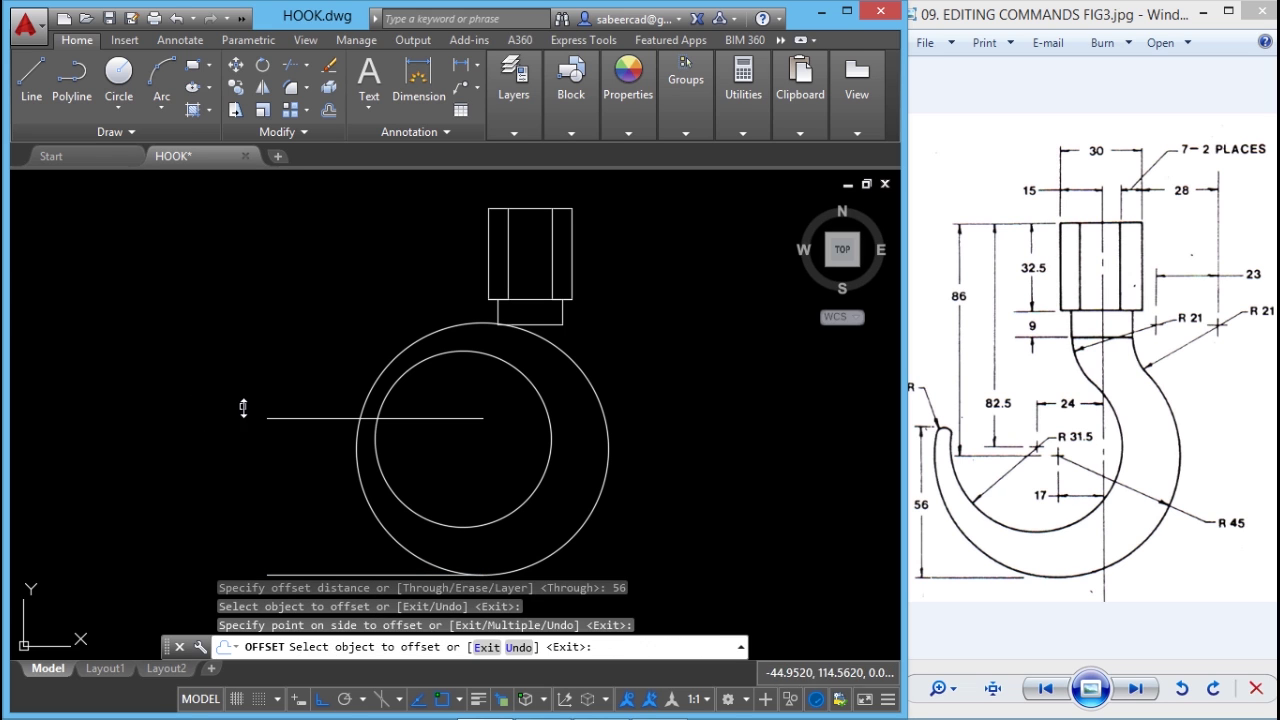
key(Escape)
- Draw a three-point arc for the hook tip from the large circle, through the offset line, to the small circle, using Nearest snaps
scroll(360, 420, up, 5)
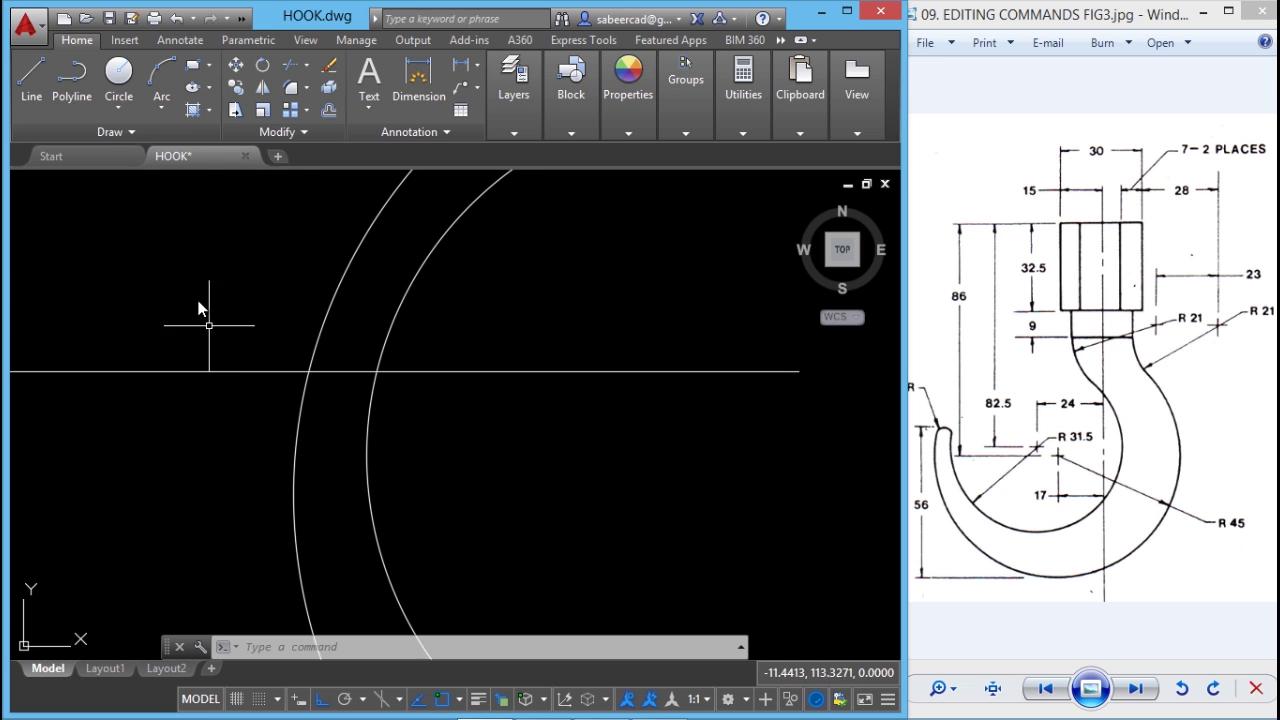
click(163, 106)
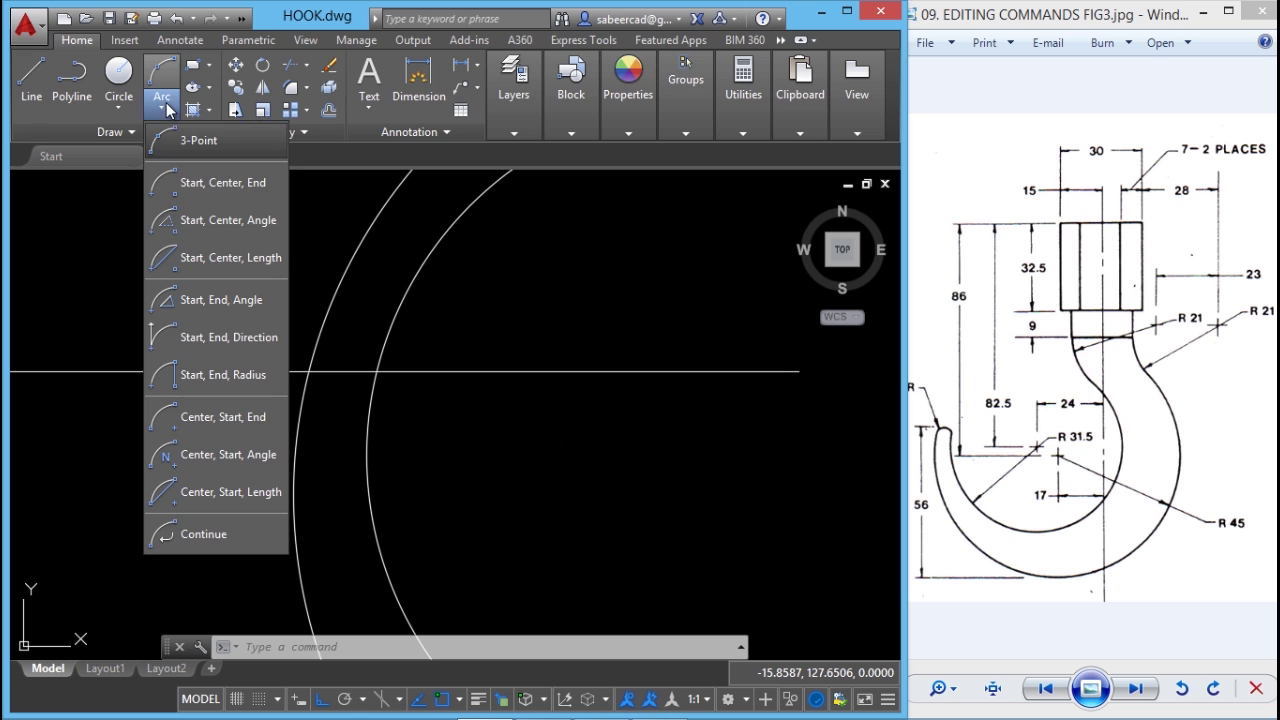
click(208, 142)
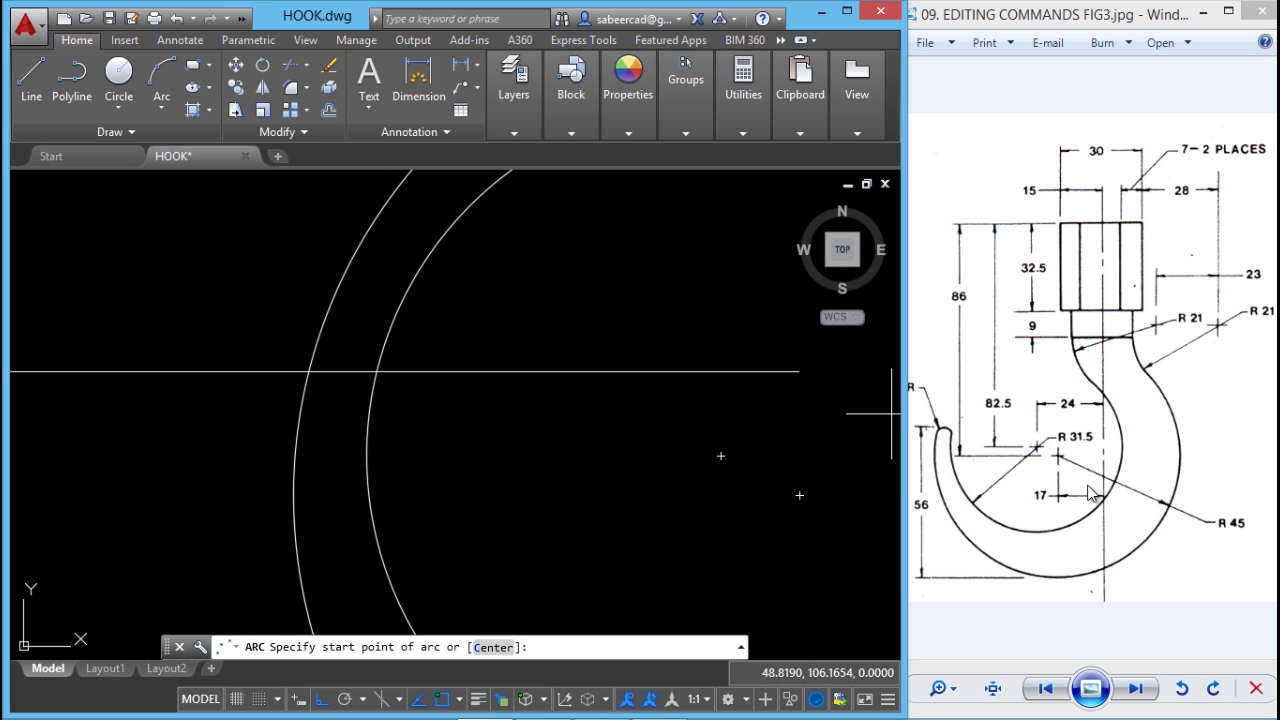
shift+right_click(246, 233)
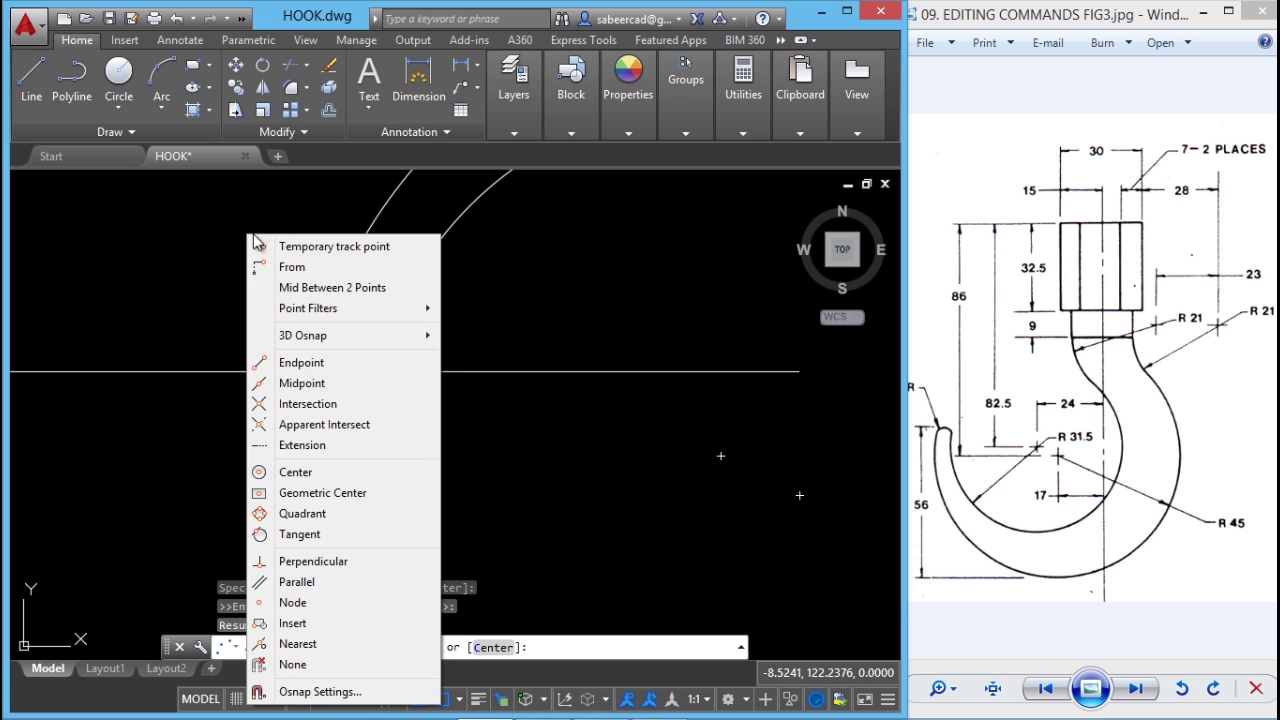
click(298, 643)
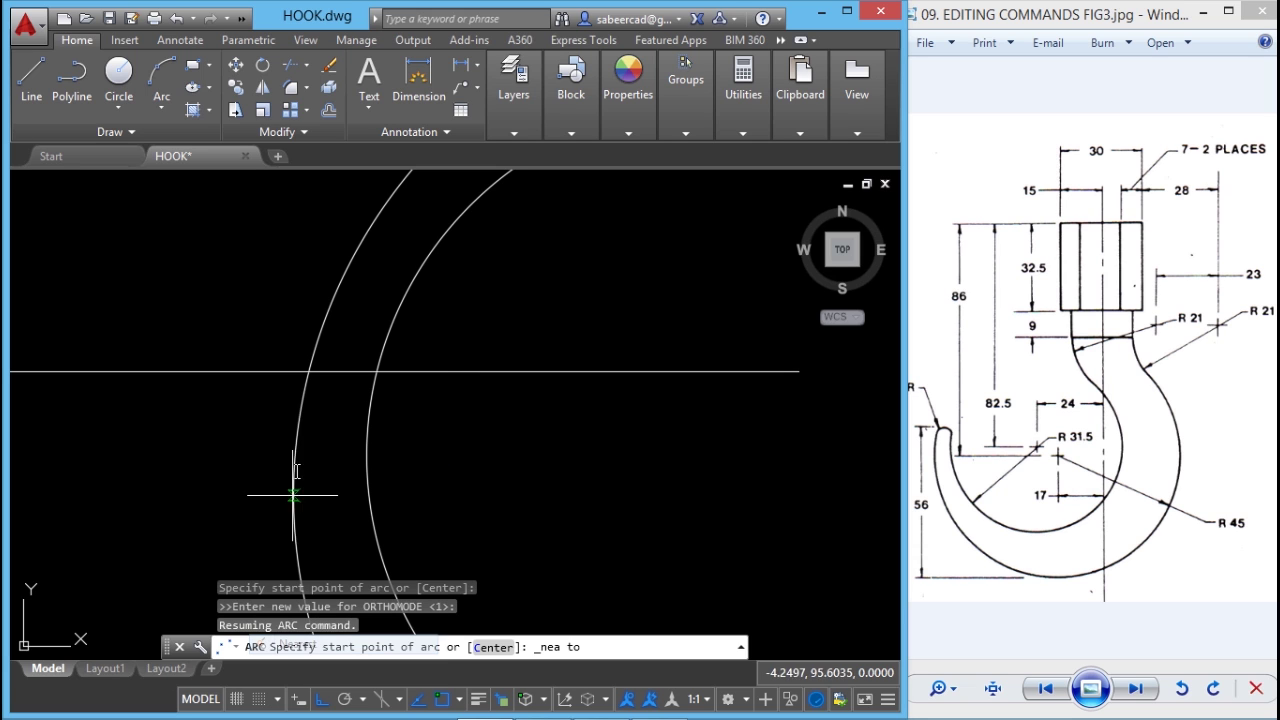
click(302, 398)
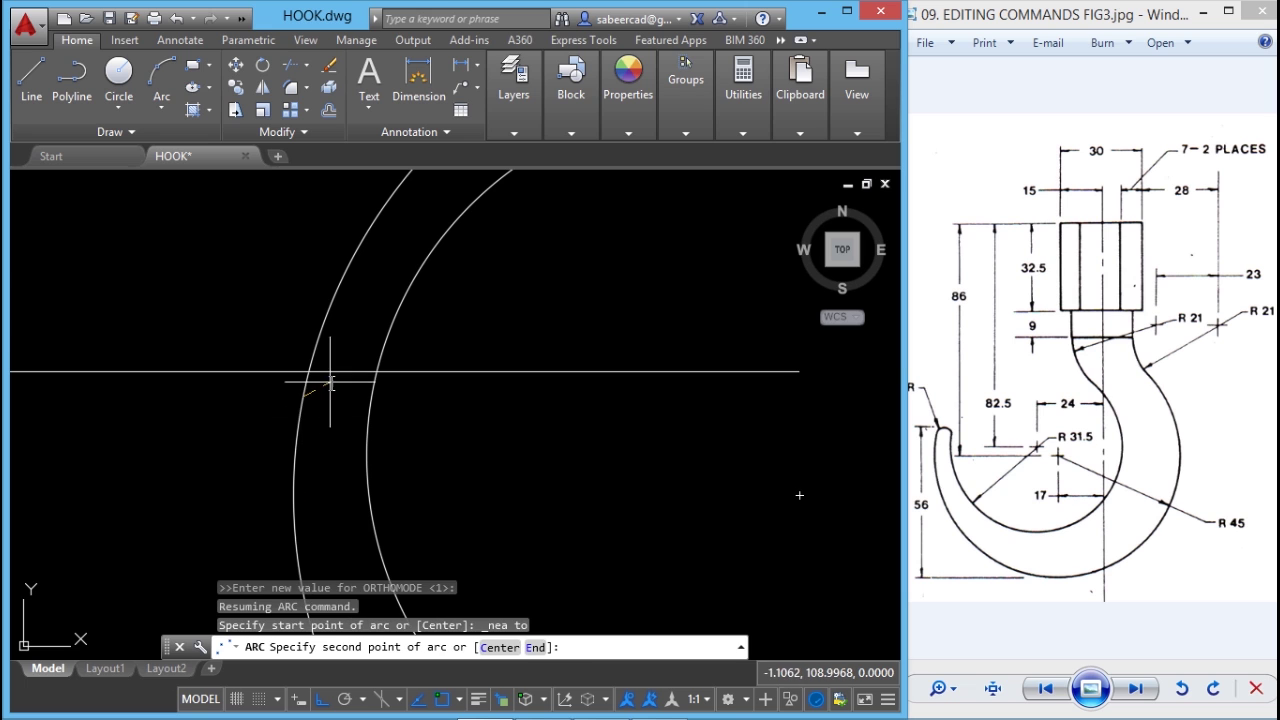
scroll(322, 356, up, 2)
shift+right_click(314, 251)
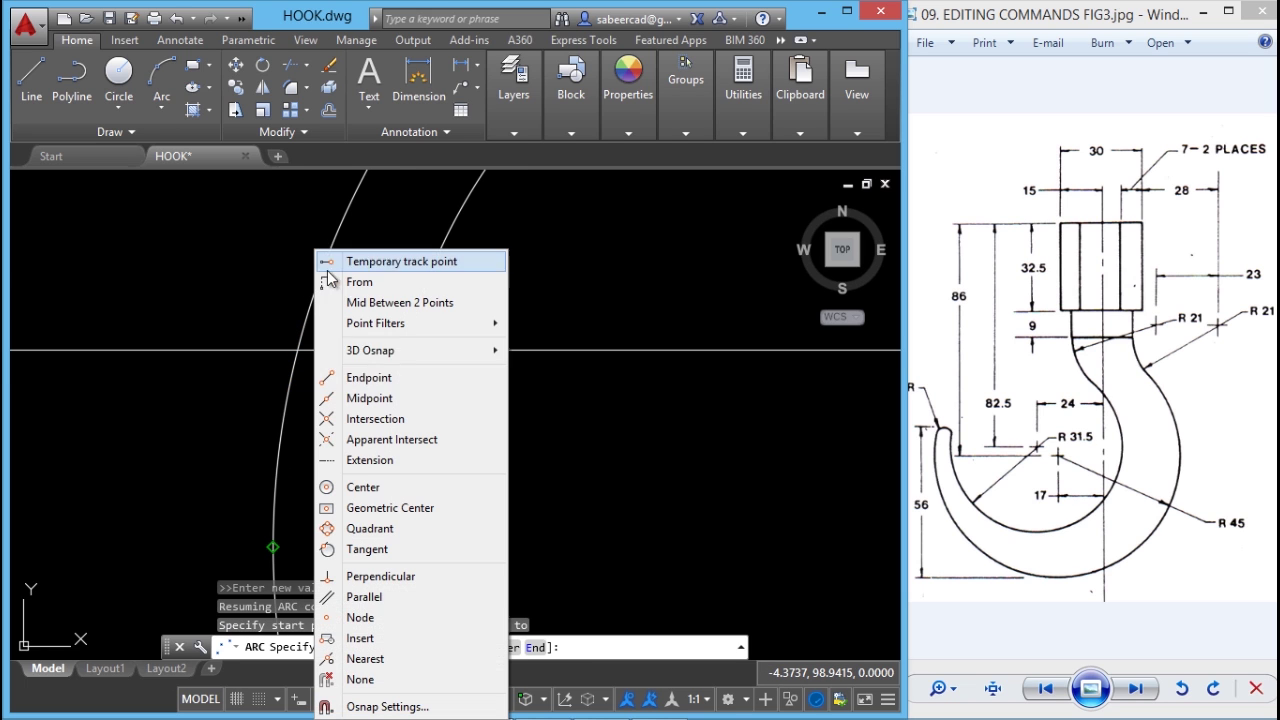
click(377, 663)
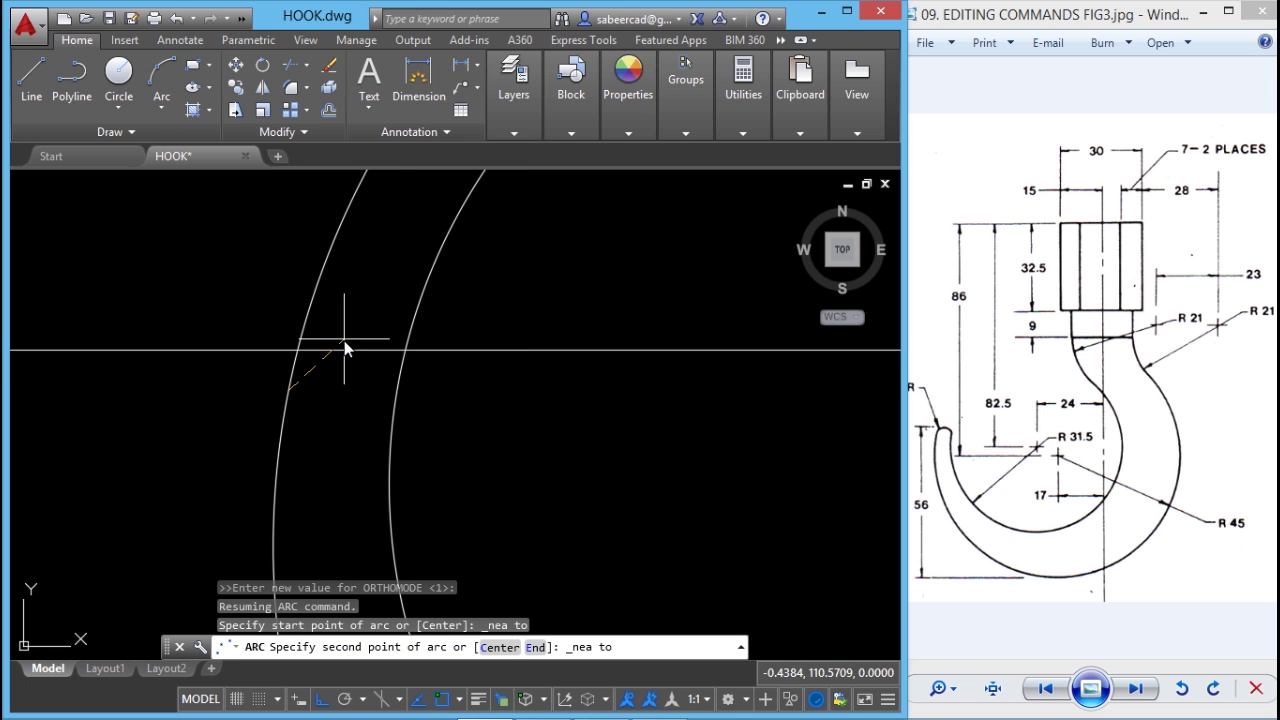
click(346, 350)
shift+right_click(400, 390)
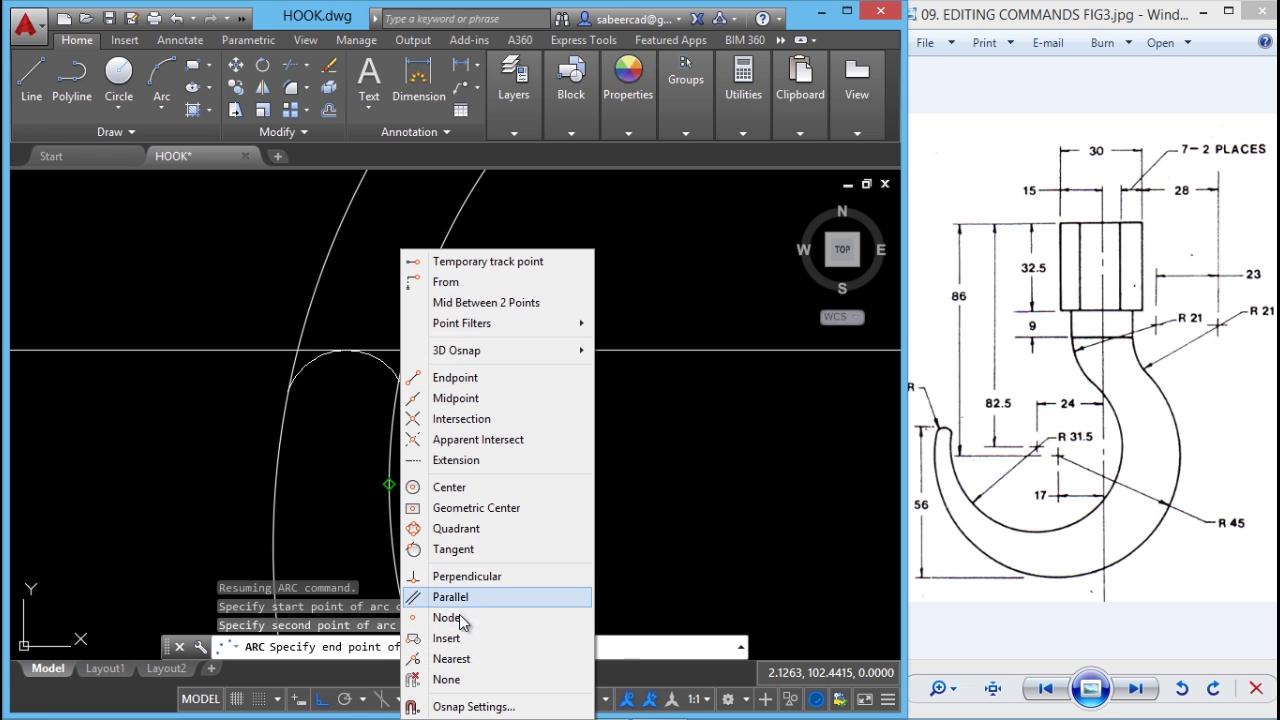
click(462, 655)
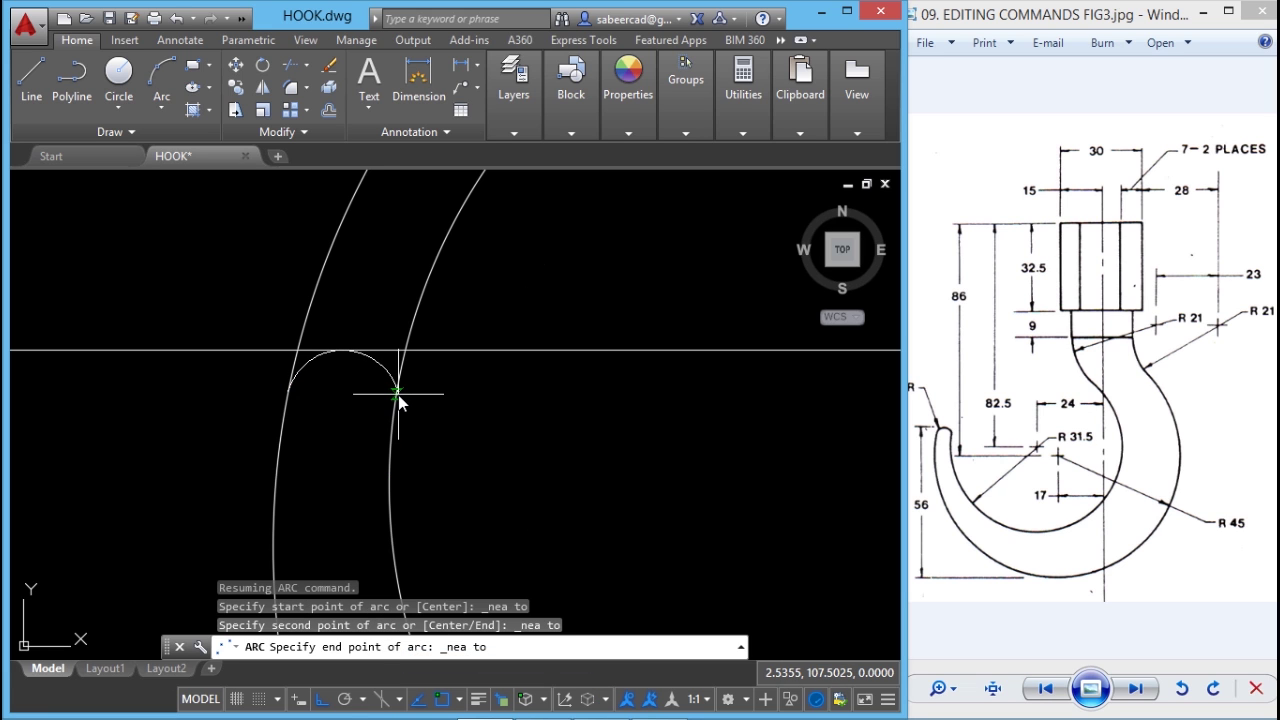
click(398, 396)
key(Return)
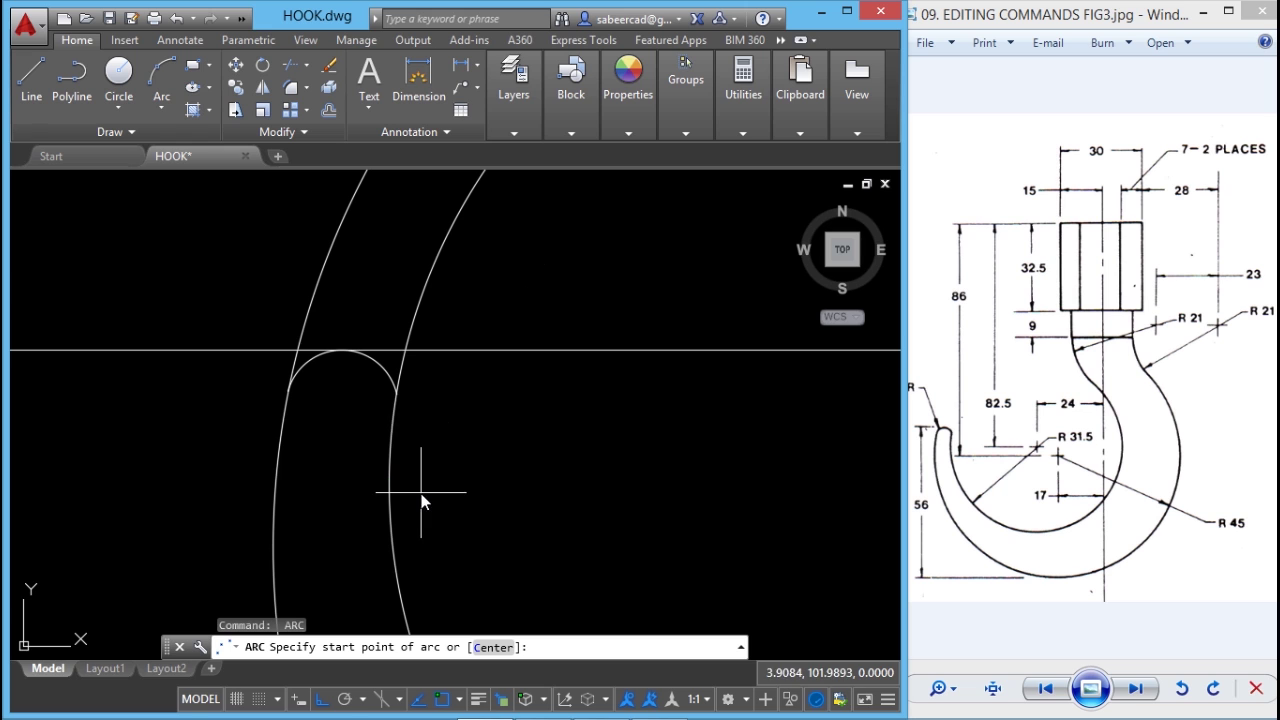
key(Escape)
- Erase the offset horizontal line above the tip arc and the horizontal line at the large circle's bottom
click(435, 350)
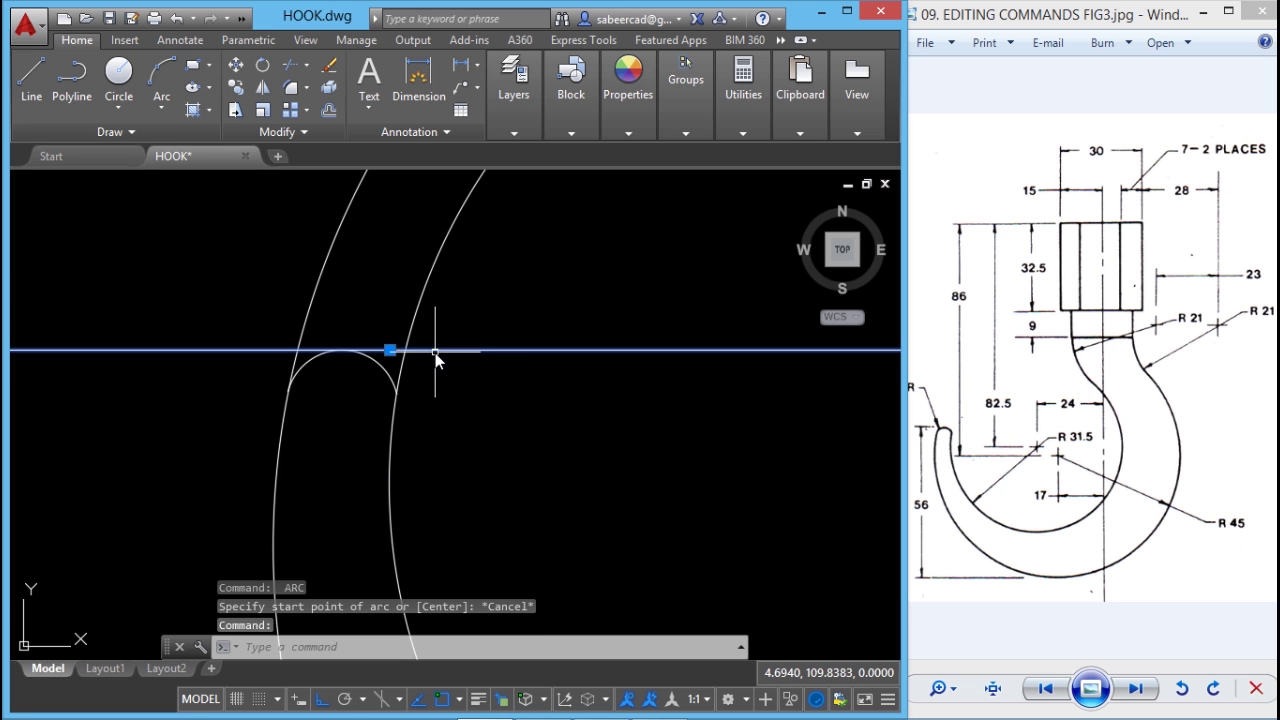
click(328, 66)
scroll(286, 457, down, 4)
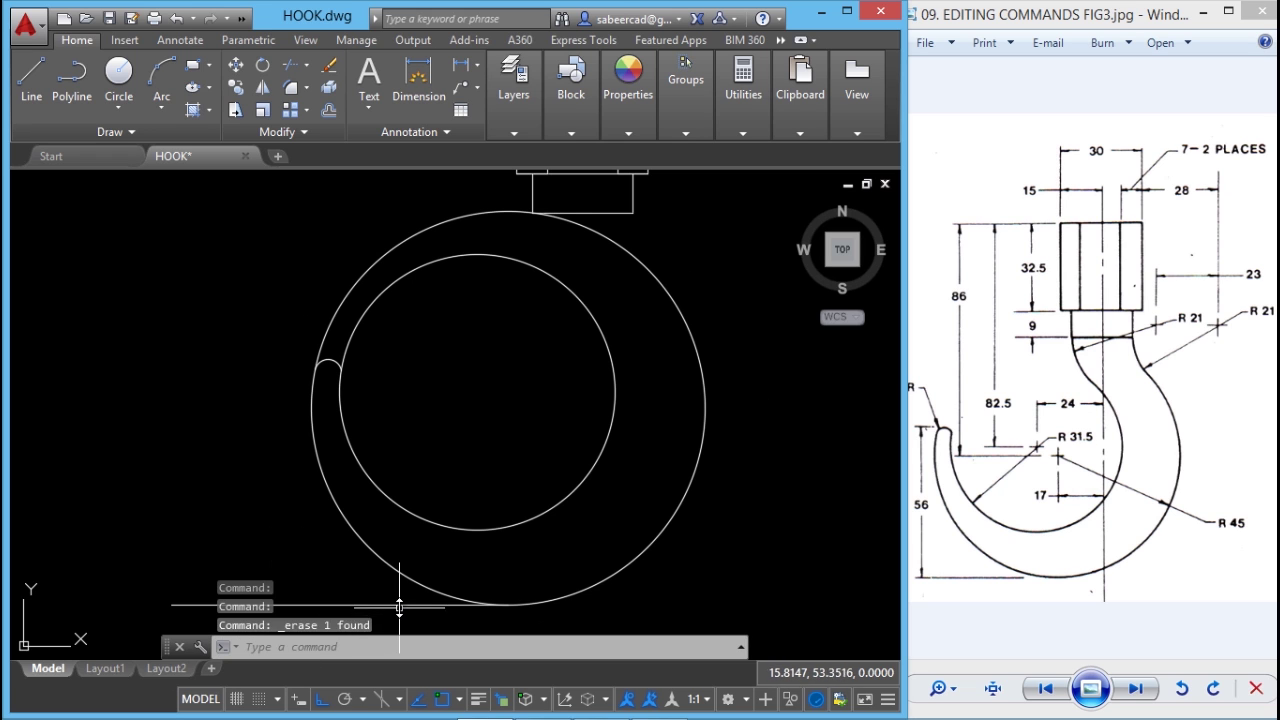
click(395, 605)
click(335, 66)
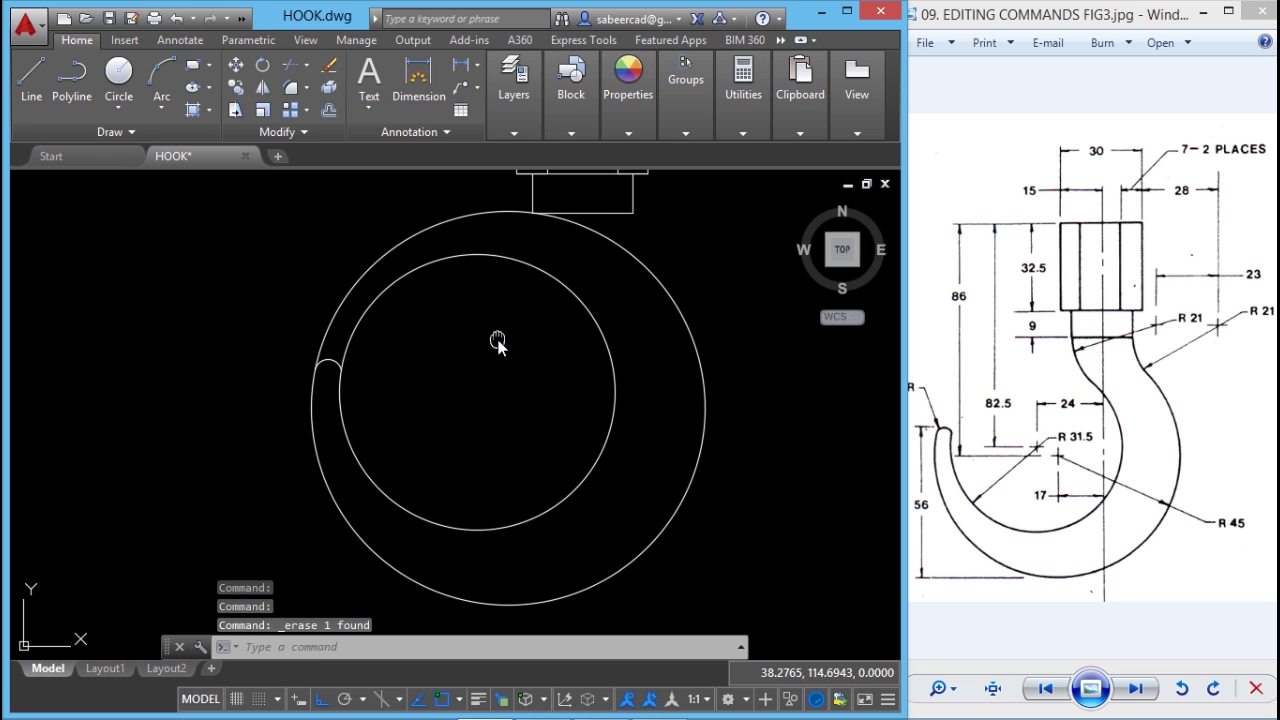
- Draw a vertical line from the neck's lower right corner down past the large circle's outline
middle_drag(500, 337, 491, 400)
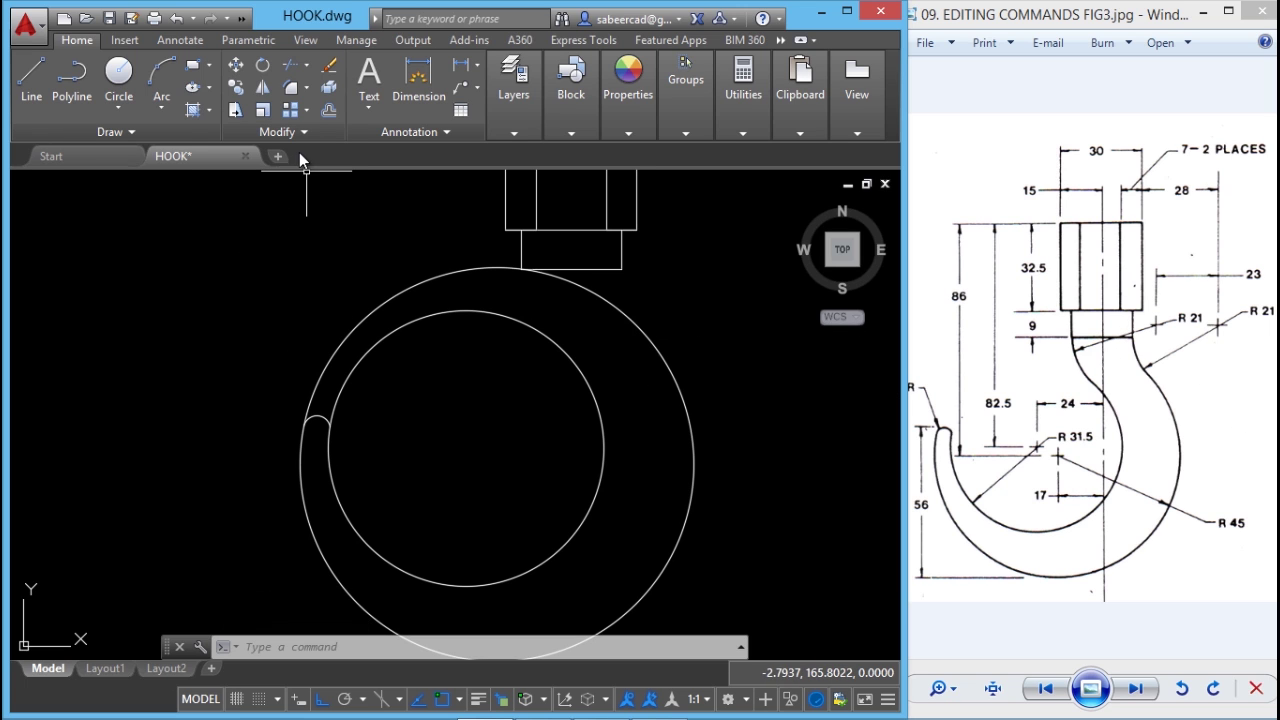
click(31, 76)
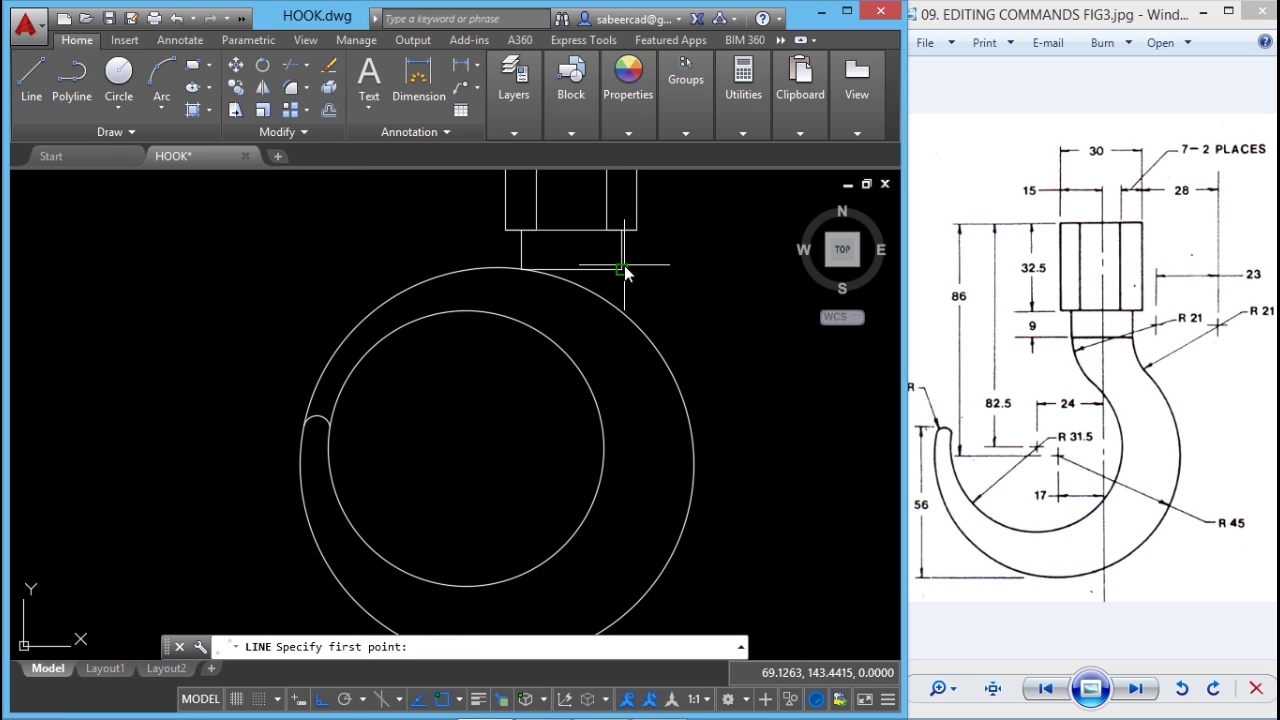
click(621, 267)
click(626, 350)
key(Return)
- Draw a vertical line from the neck's lower left corner down past the outlines of both circles
scroll(525, 262, up, 5)
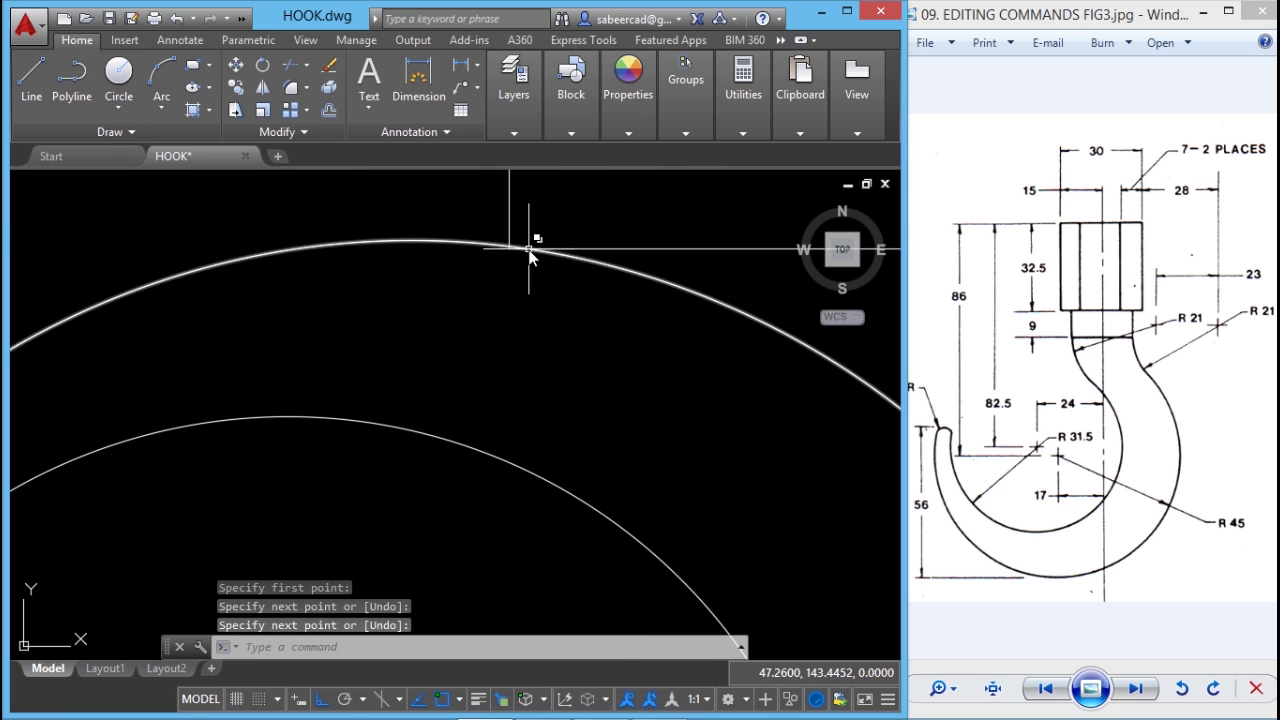
key(Return)
click(477, 251)
scroll(460, 270, down, 3)
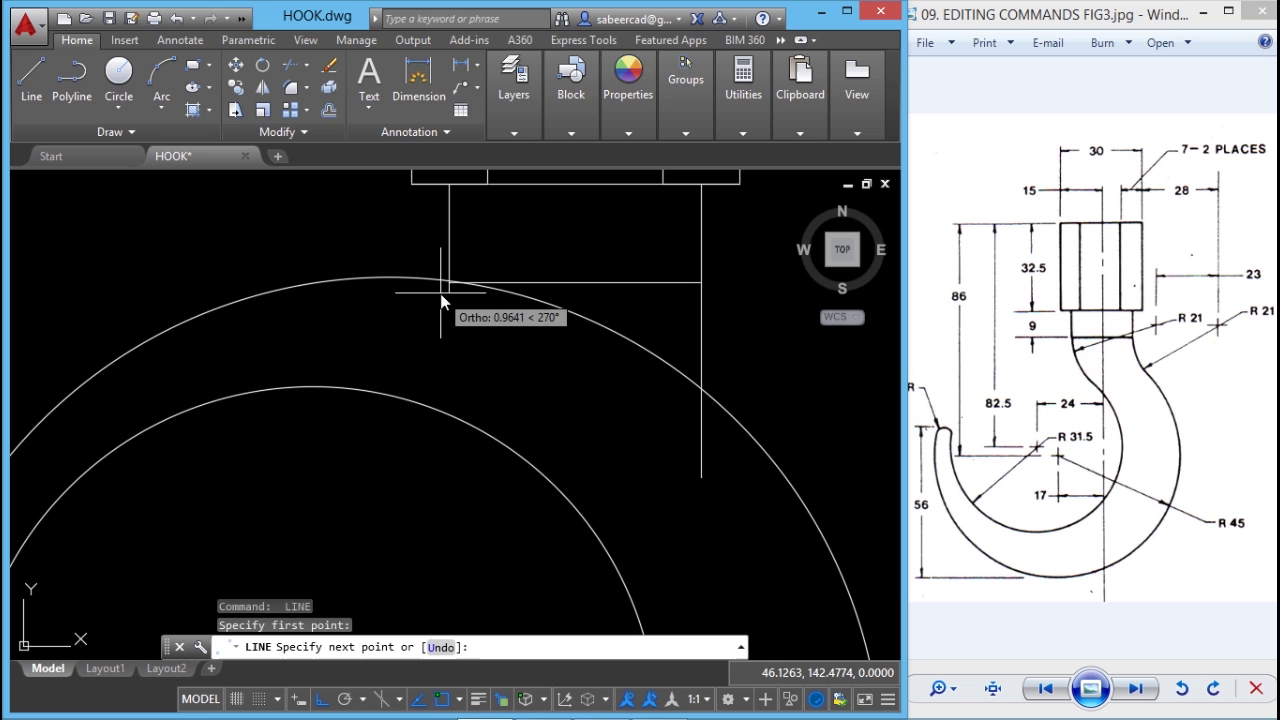
click(469, 488)
key(Return)
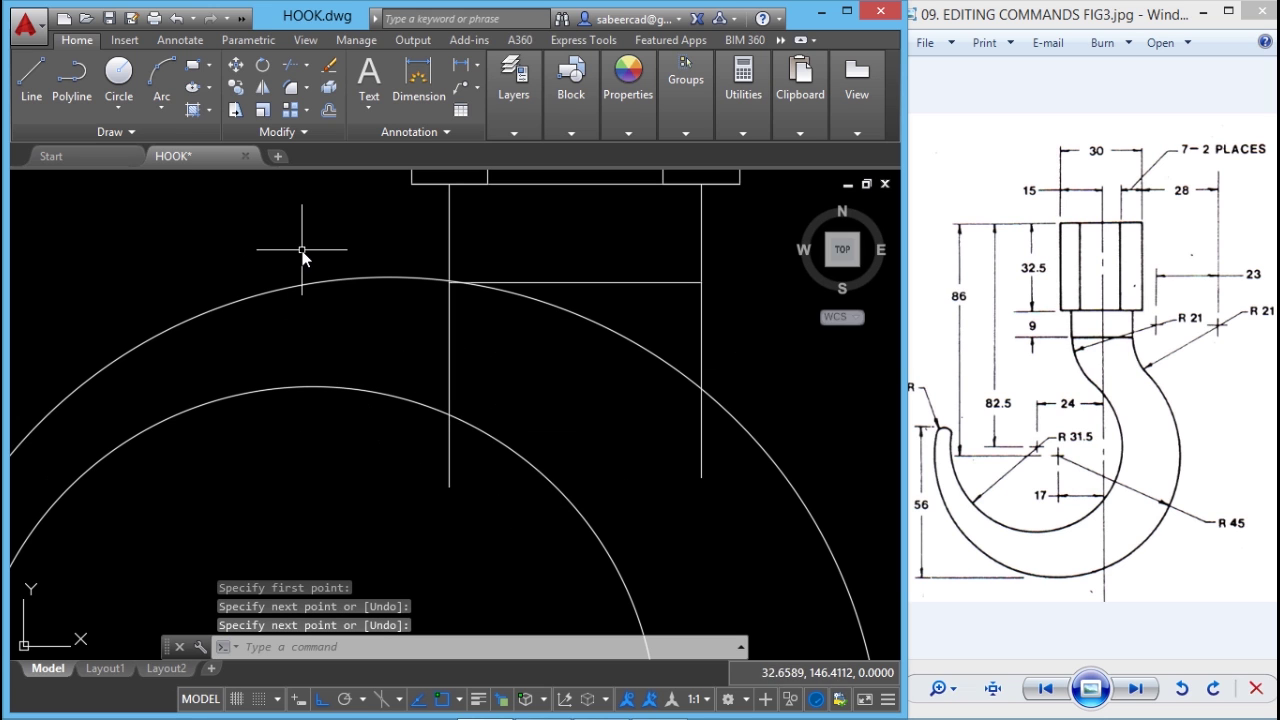
- Fillet the right vertical line to the large circle and the left vertical line to the small circle with radius 21
click(306, 88)
click(330, 118)
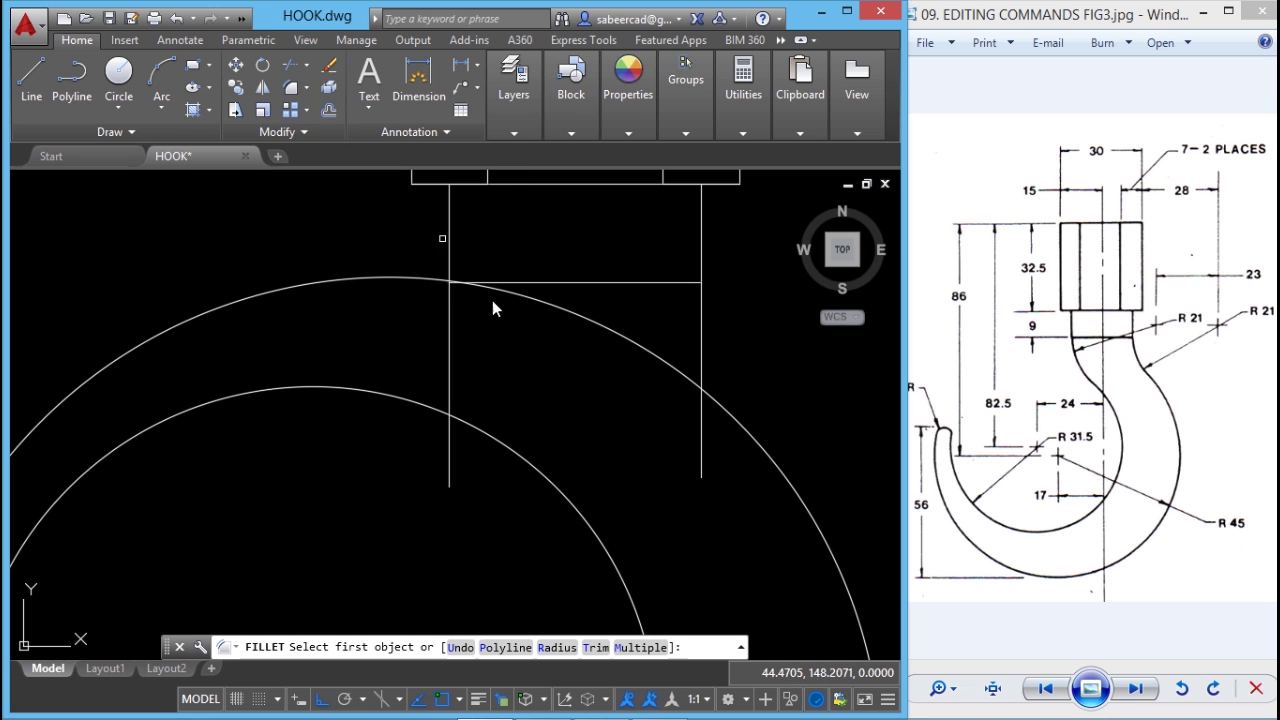
click(549, 647)
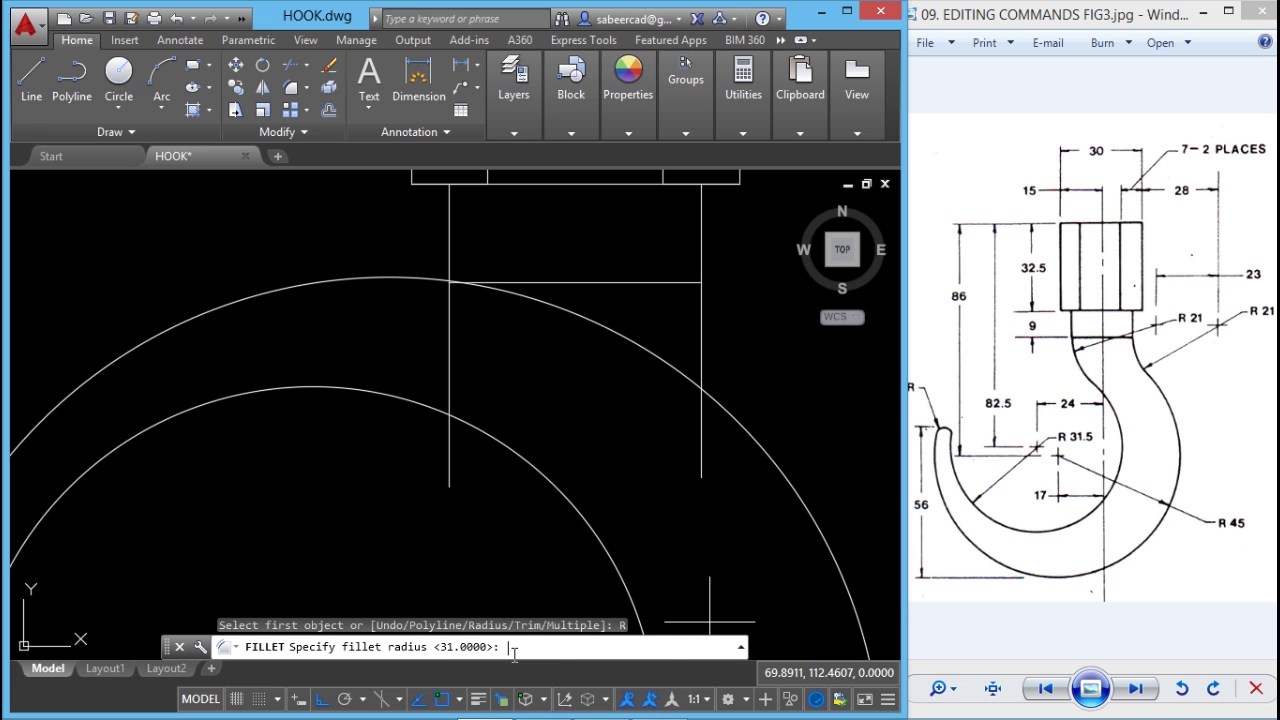
click(701, 340)
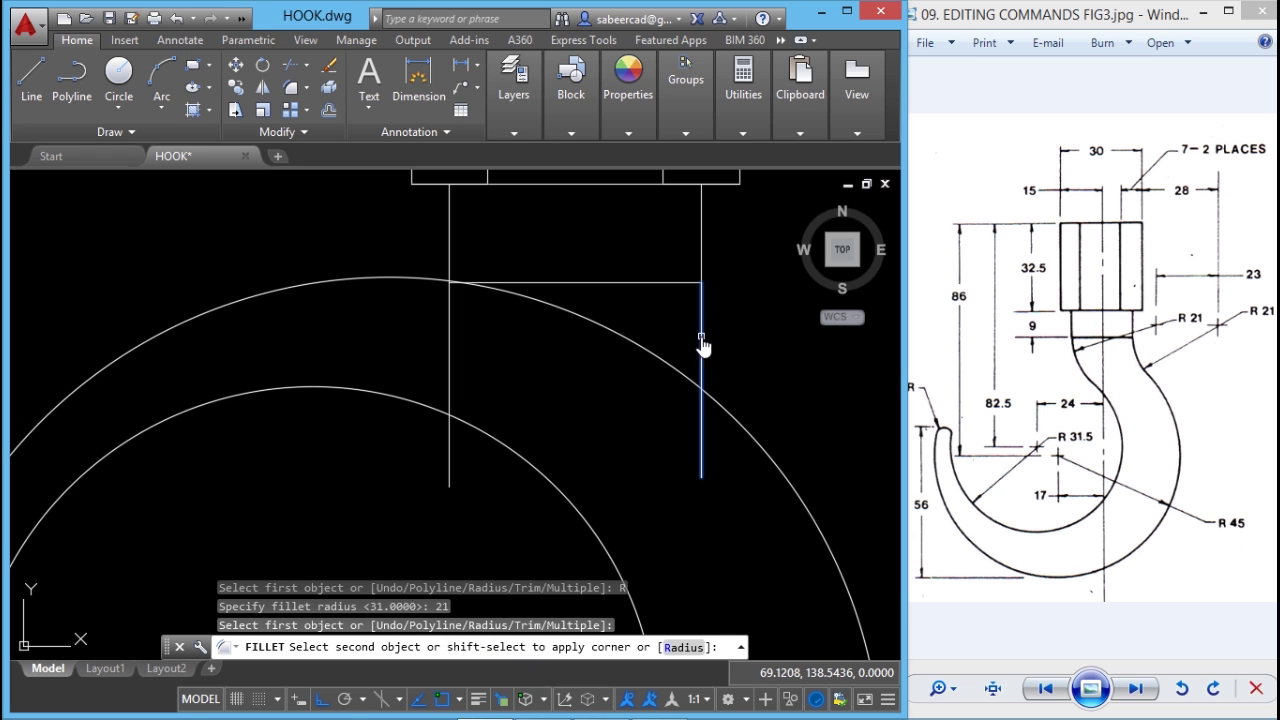
click(766, 465)
key(space)
click(451, 350)
click(551, 490)
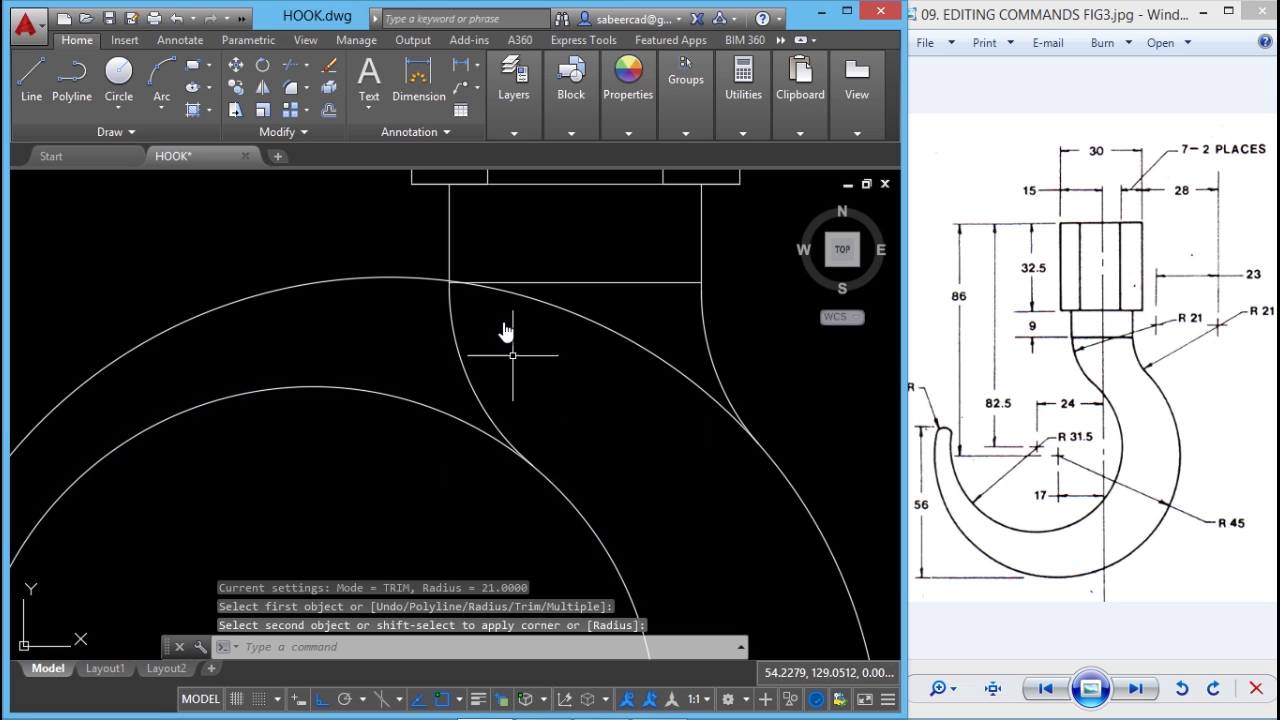
- Trim the upper parts of both circles between the tip arc and the fillets, including the large circle's piece below the neck
scroll(530, 335, down, 5)
middle_drag(531, 392, 538, 415)
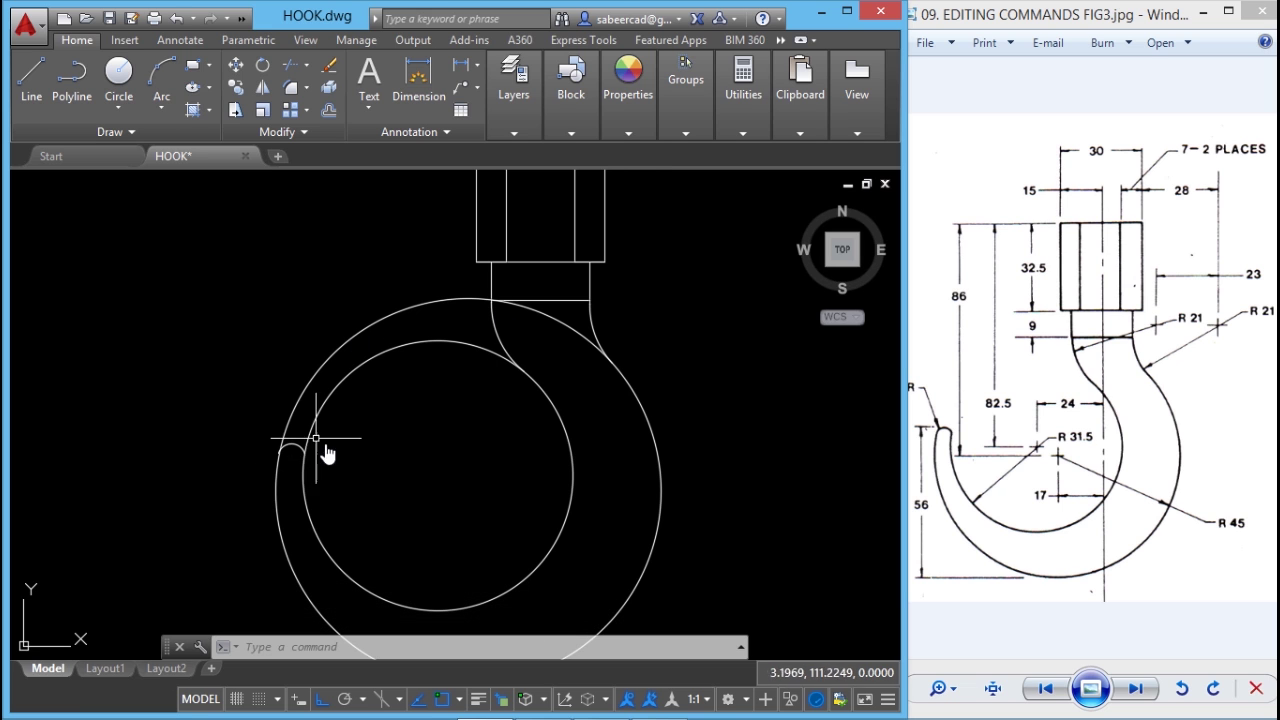
key(ctrl+z)
click(307, 65)
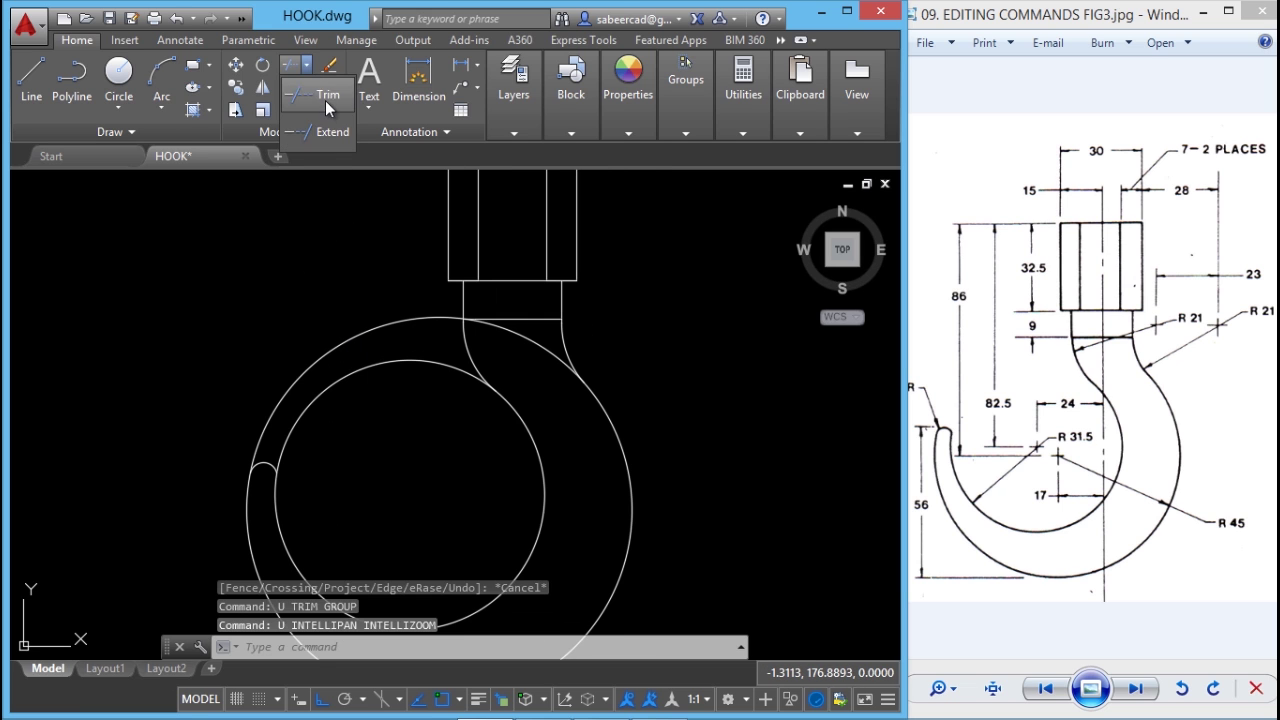
click(318, 94)
key(Return)
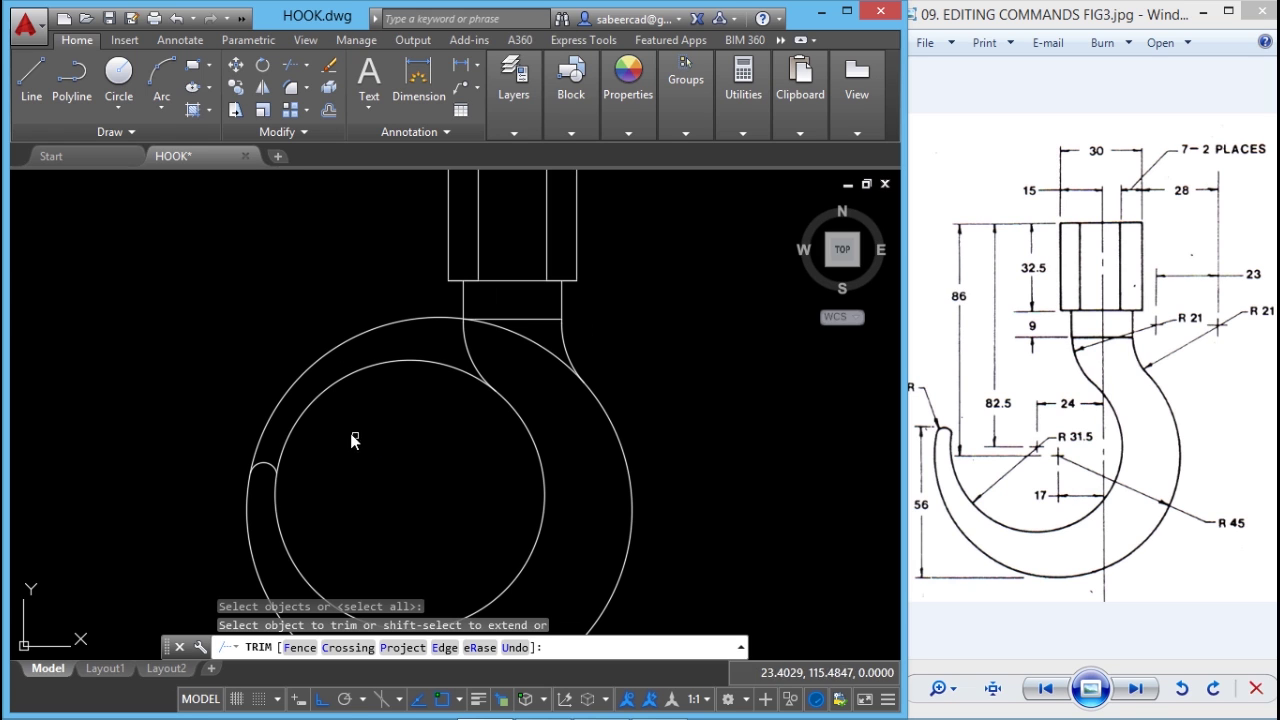
click(320, 395)
click(318, 362)
click(543, 348)
key(Return)
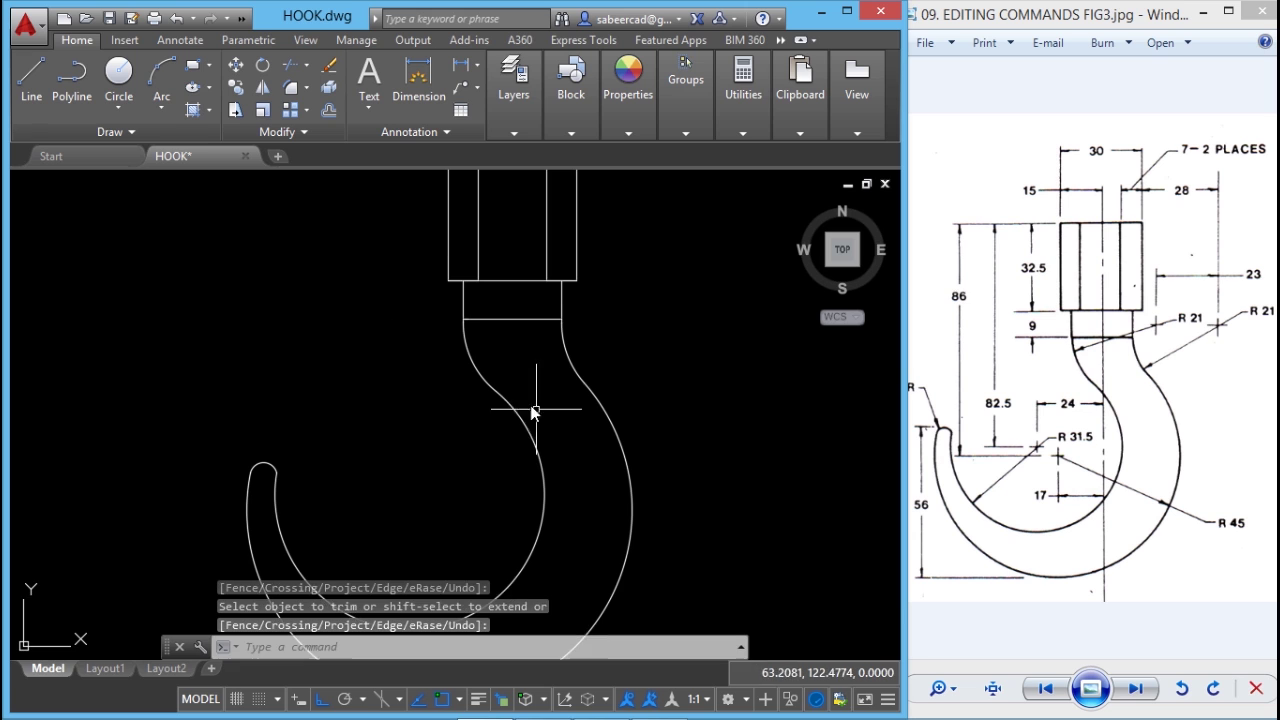
scroll(534, 409, down, 2)
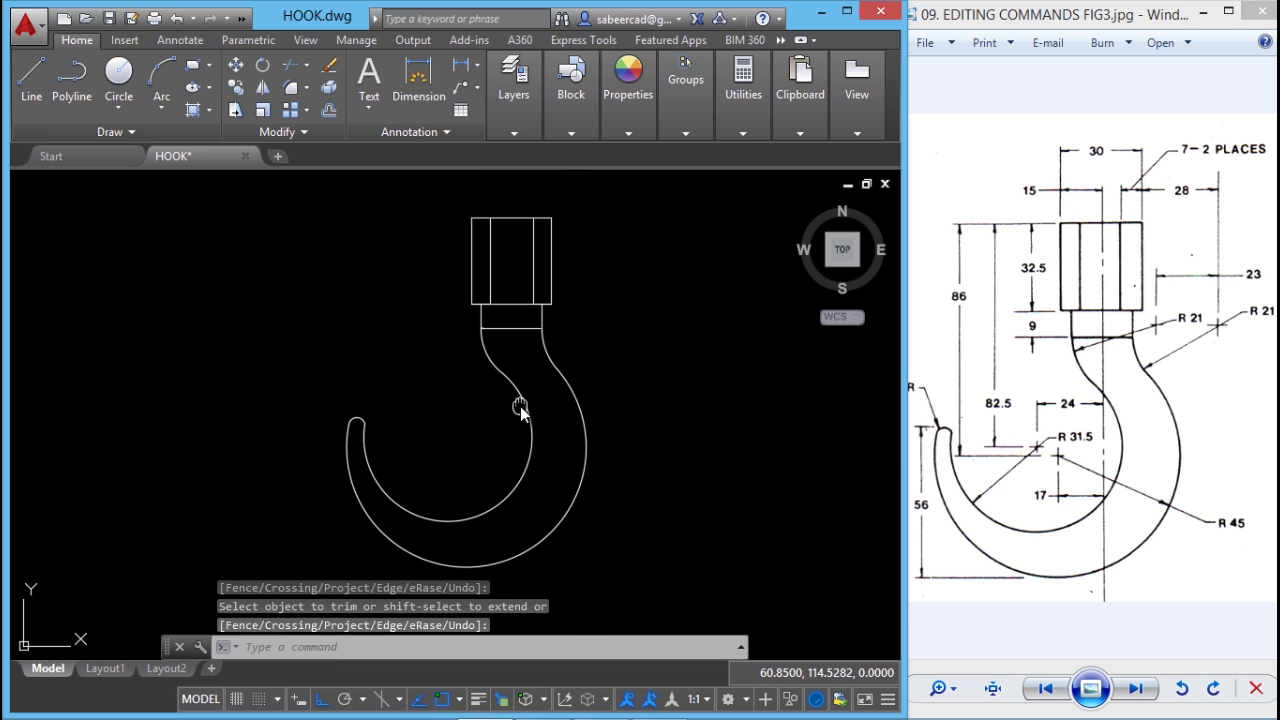